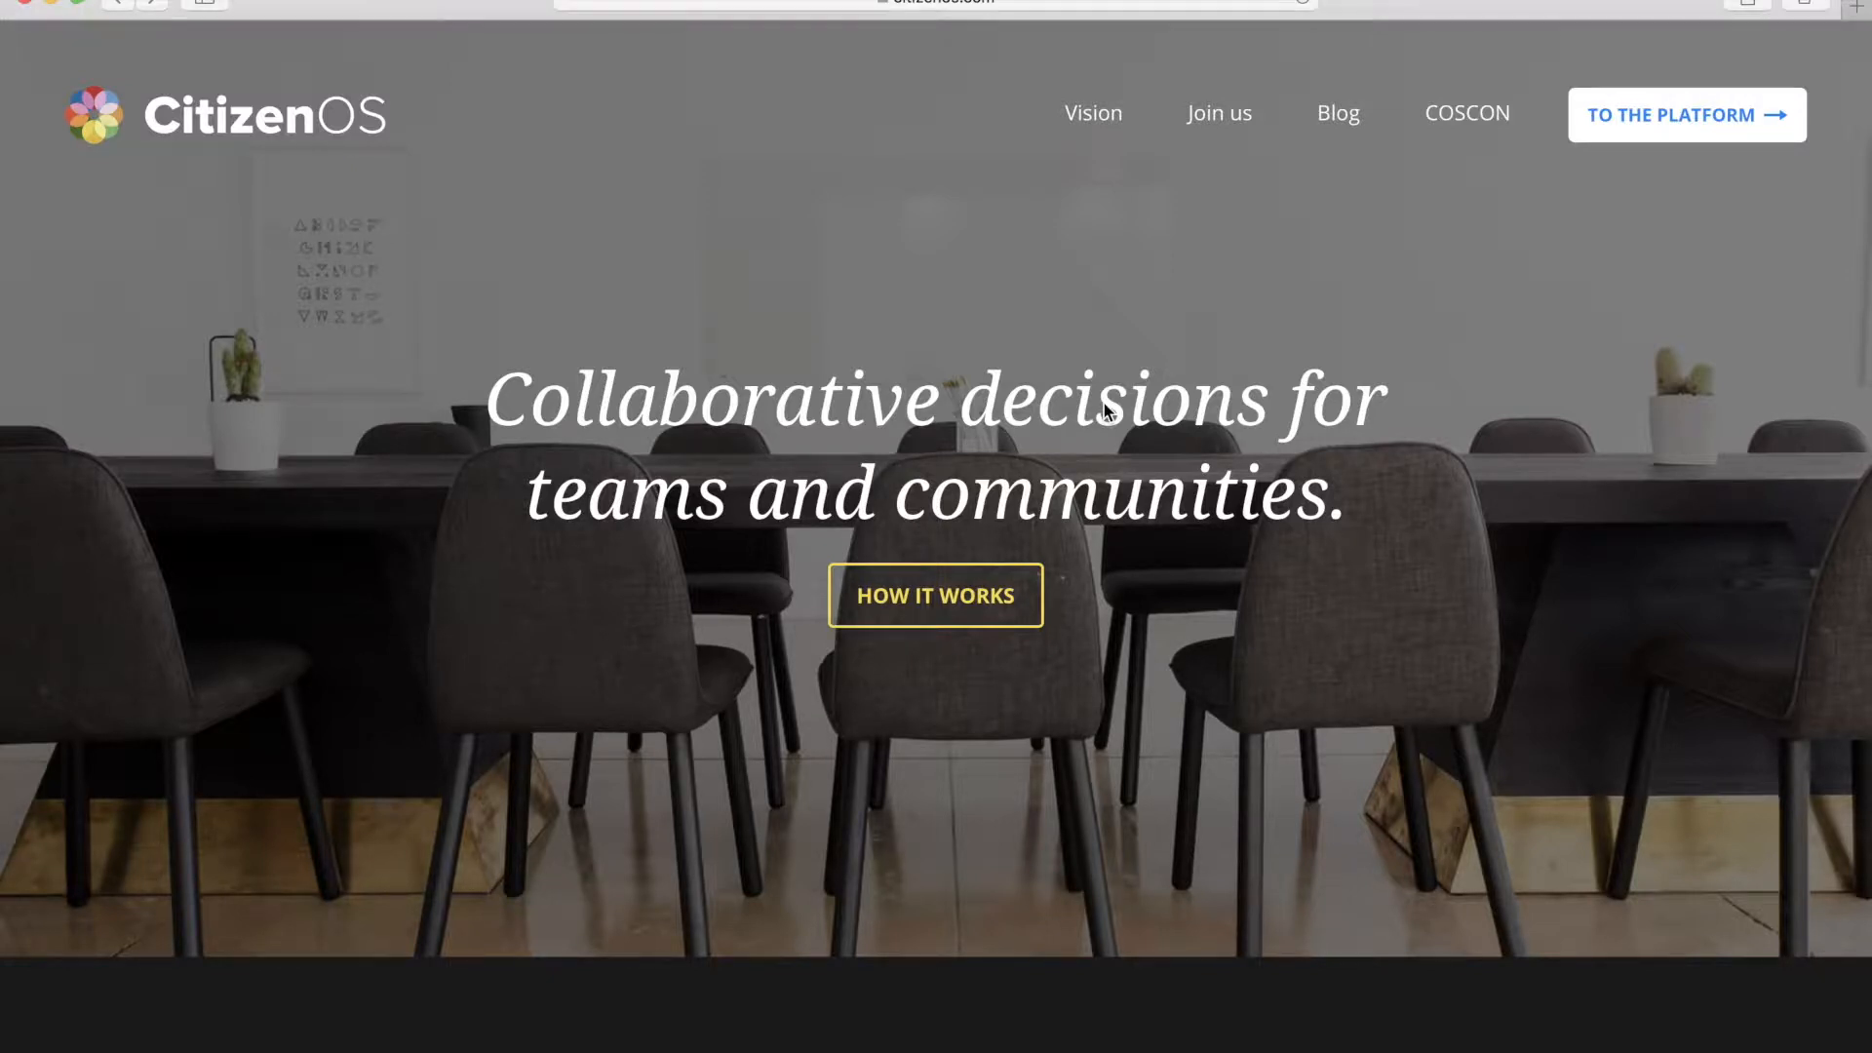
Step: Go to the Crowdin homepage in a new browser tab
key(super+t)
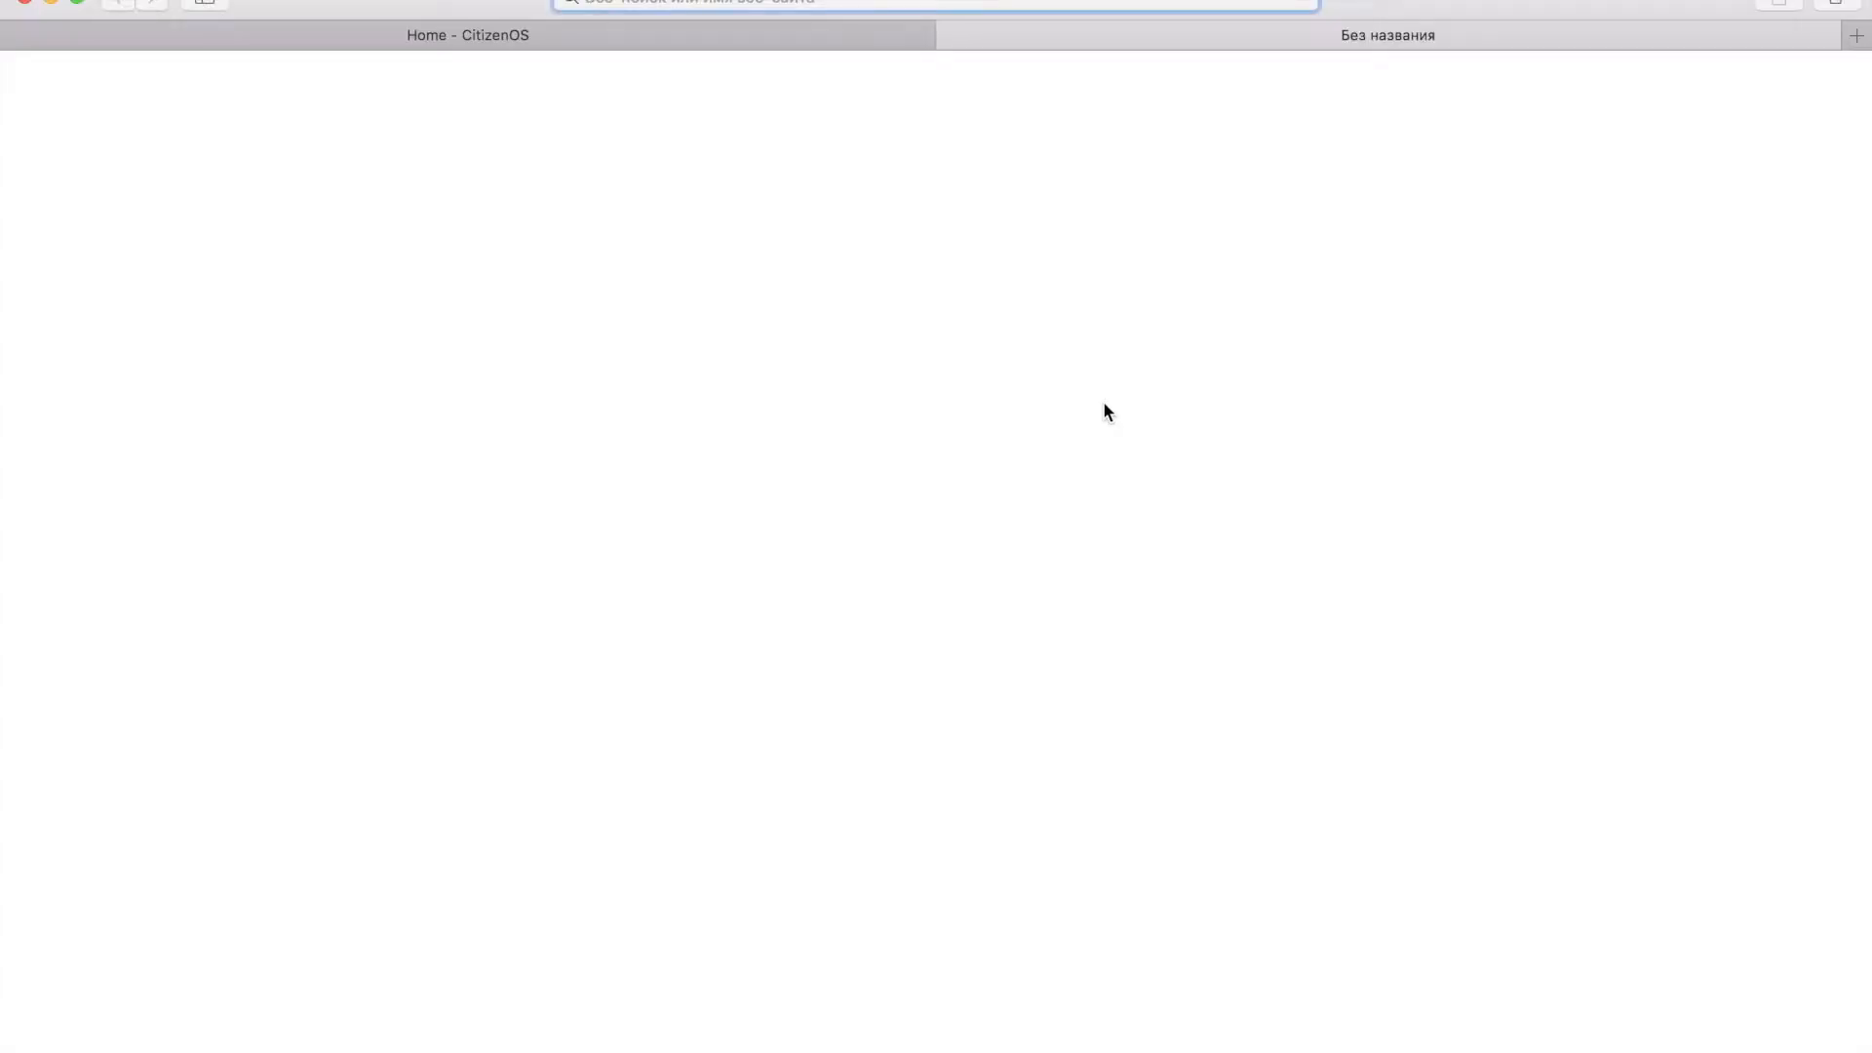
text(crowdin.com)
key(Return)
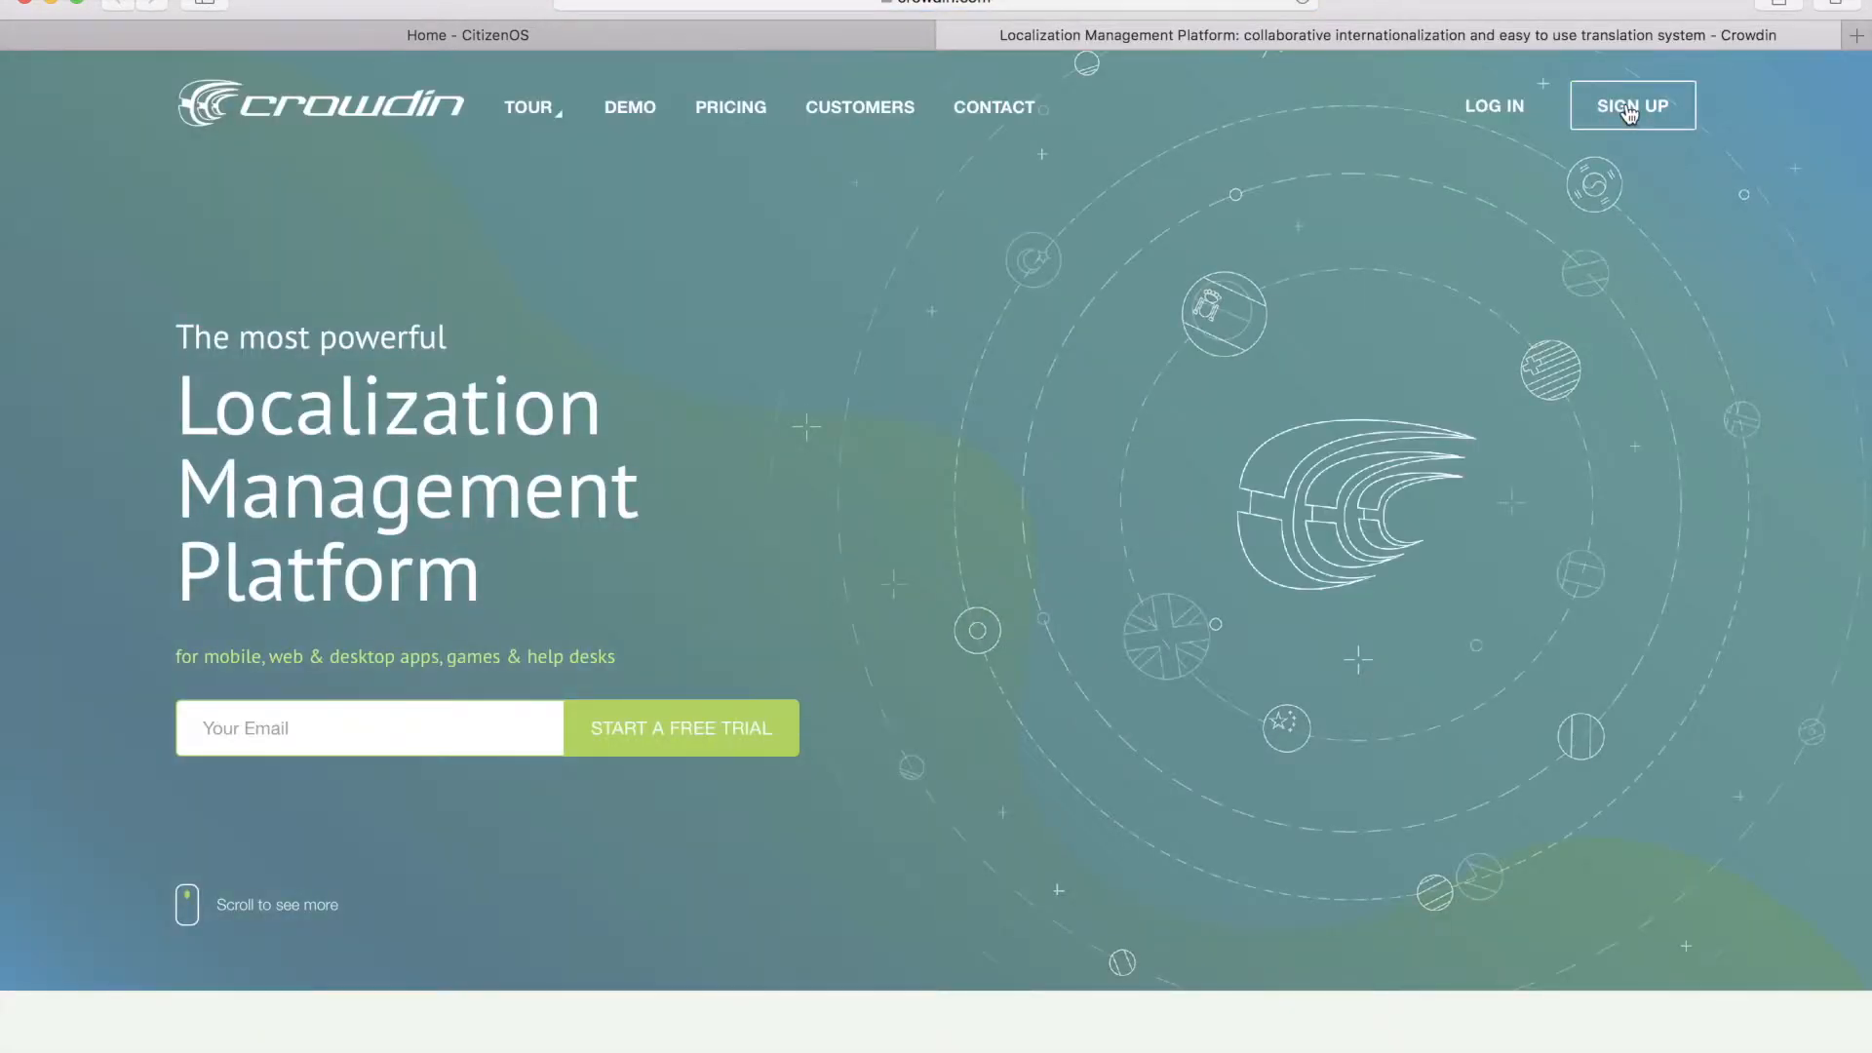
Step: Create a Crowdin account with an e-mail address, a username and a confirmed password
click(1629, 113)
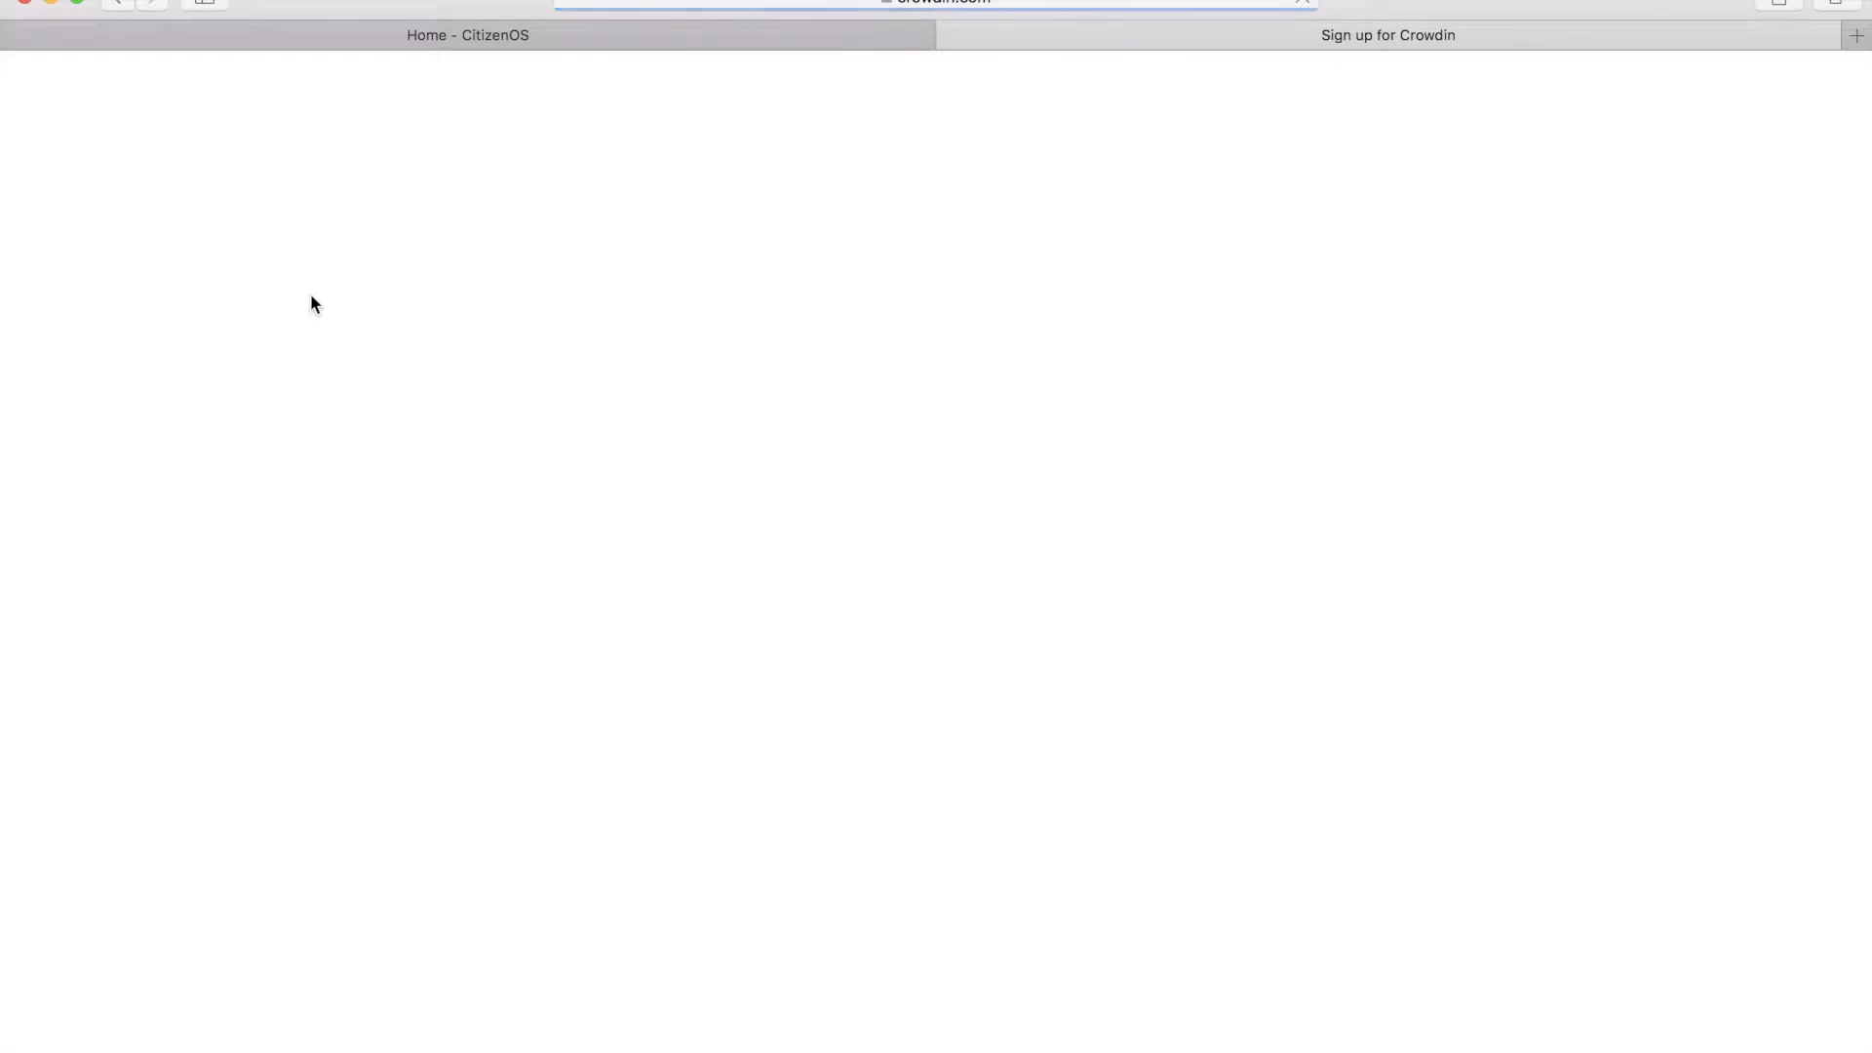
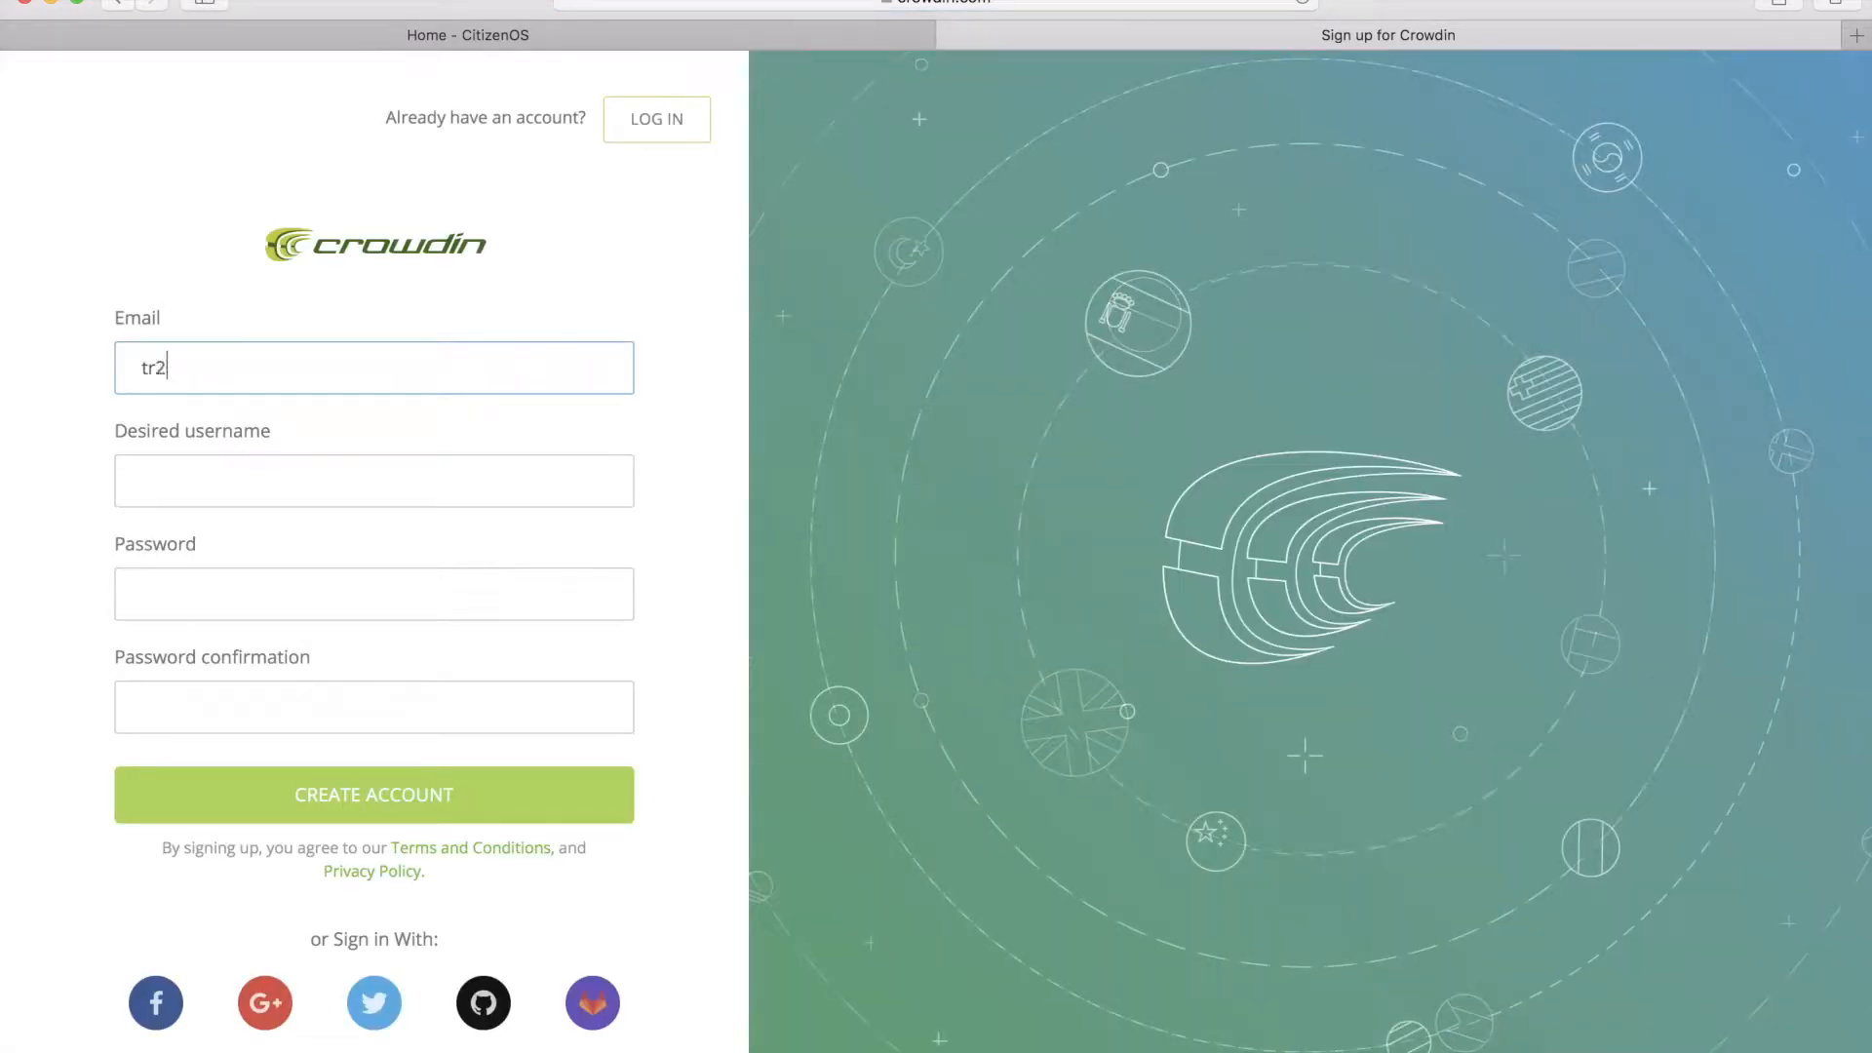
key(Tab)
text(COStest)
key(Tab)
text(********)
key(Tab)
text(*******)
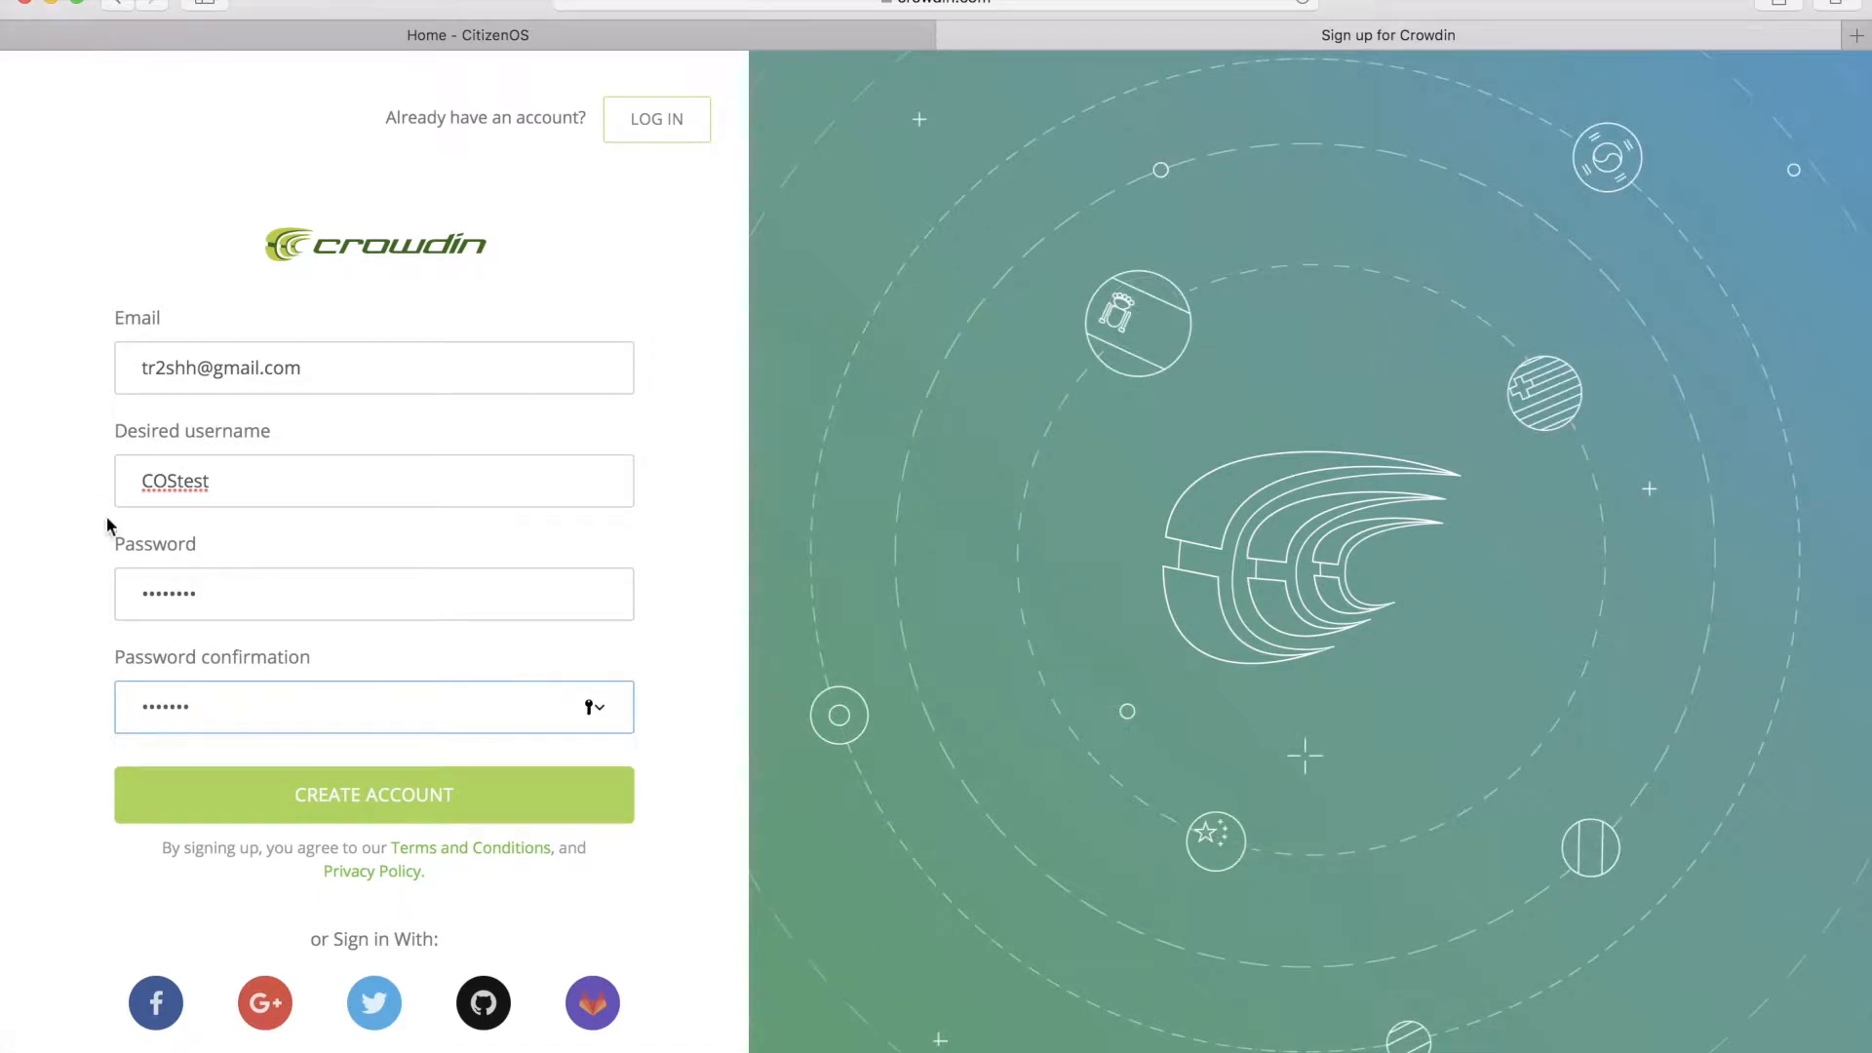
text(*)
click(375, 797)
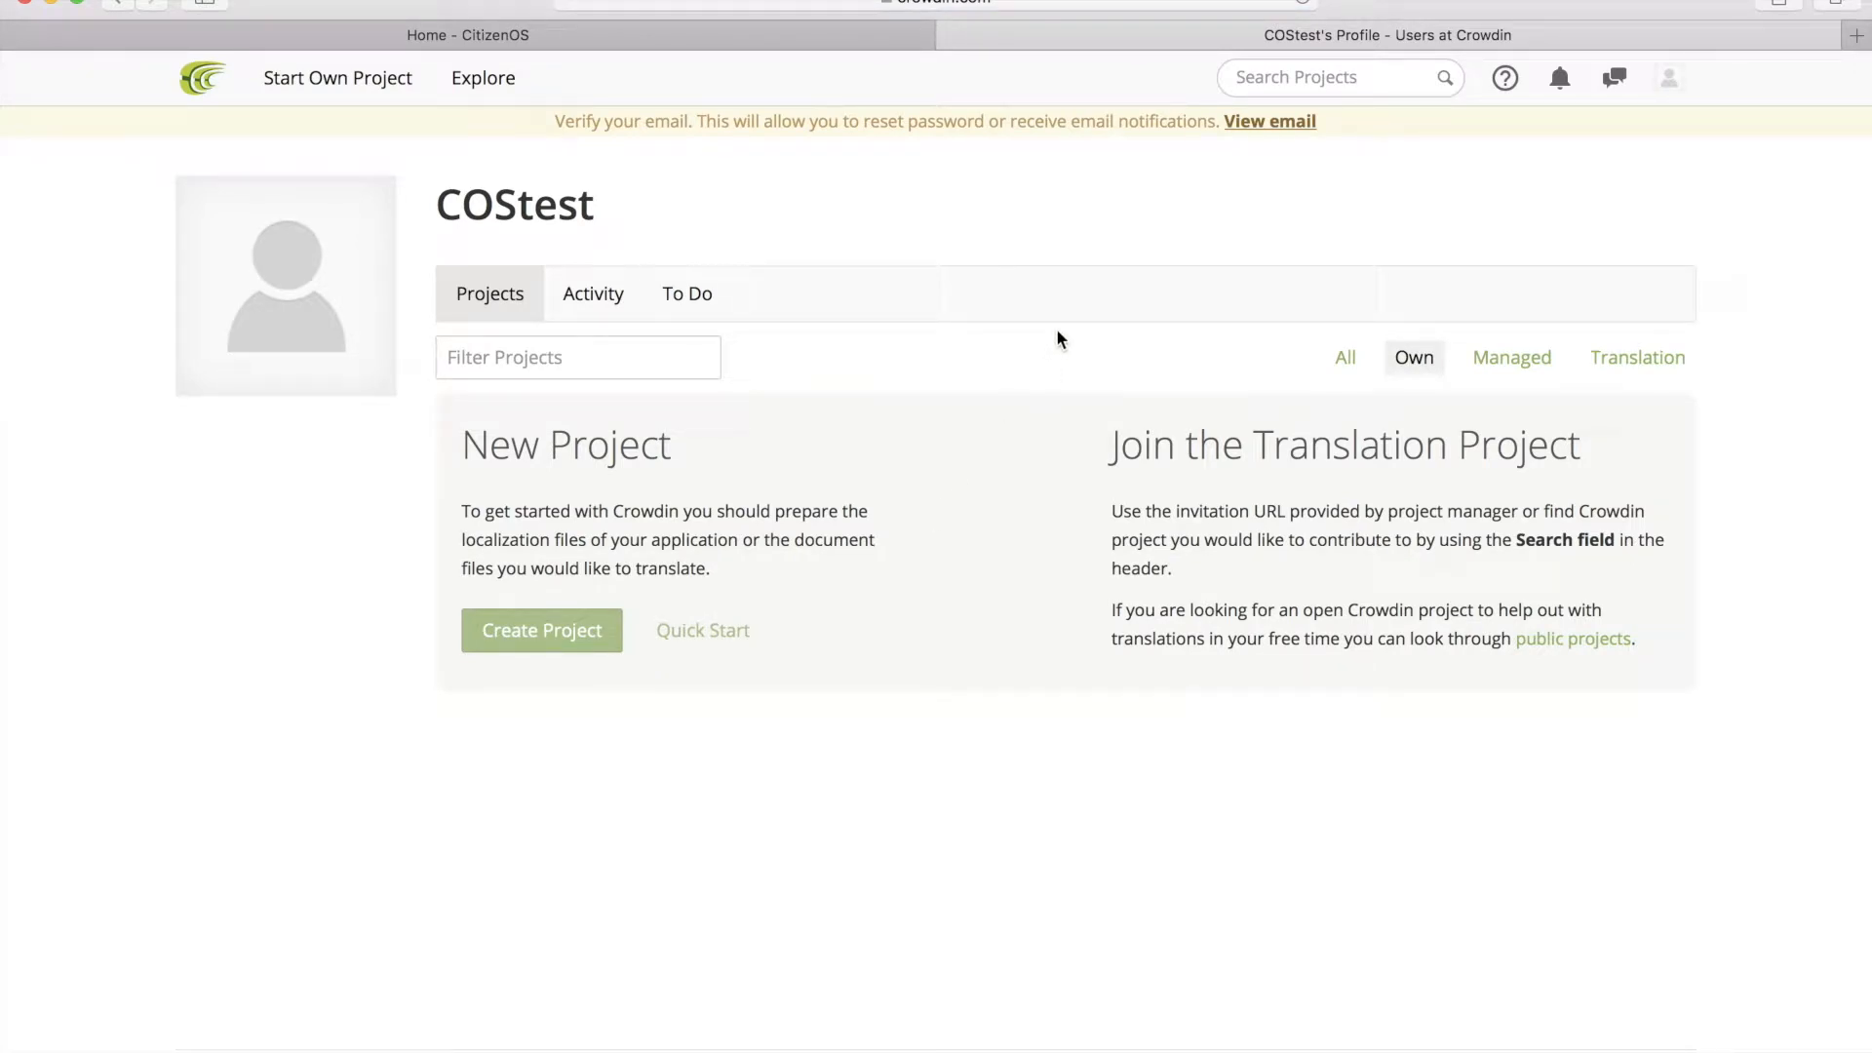
Step: Find and open the Citizenos-fe project via search, then scroll to its translation languages
click(1321, 78)
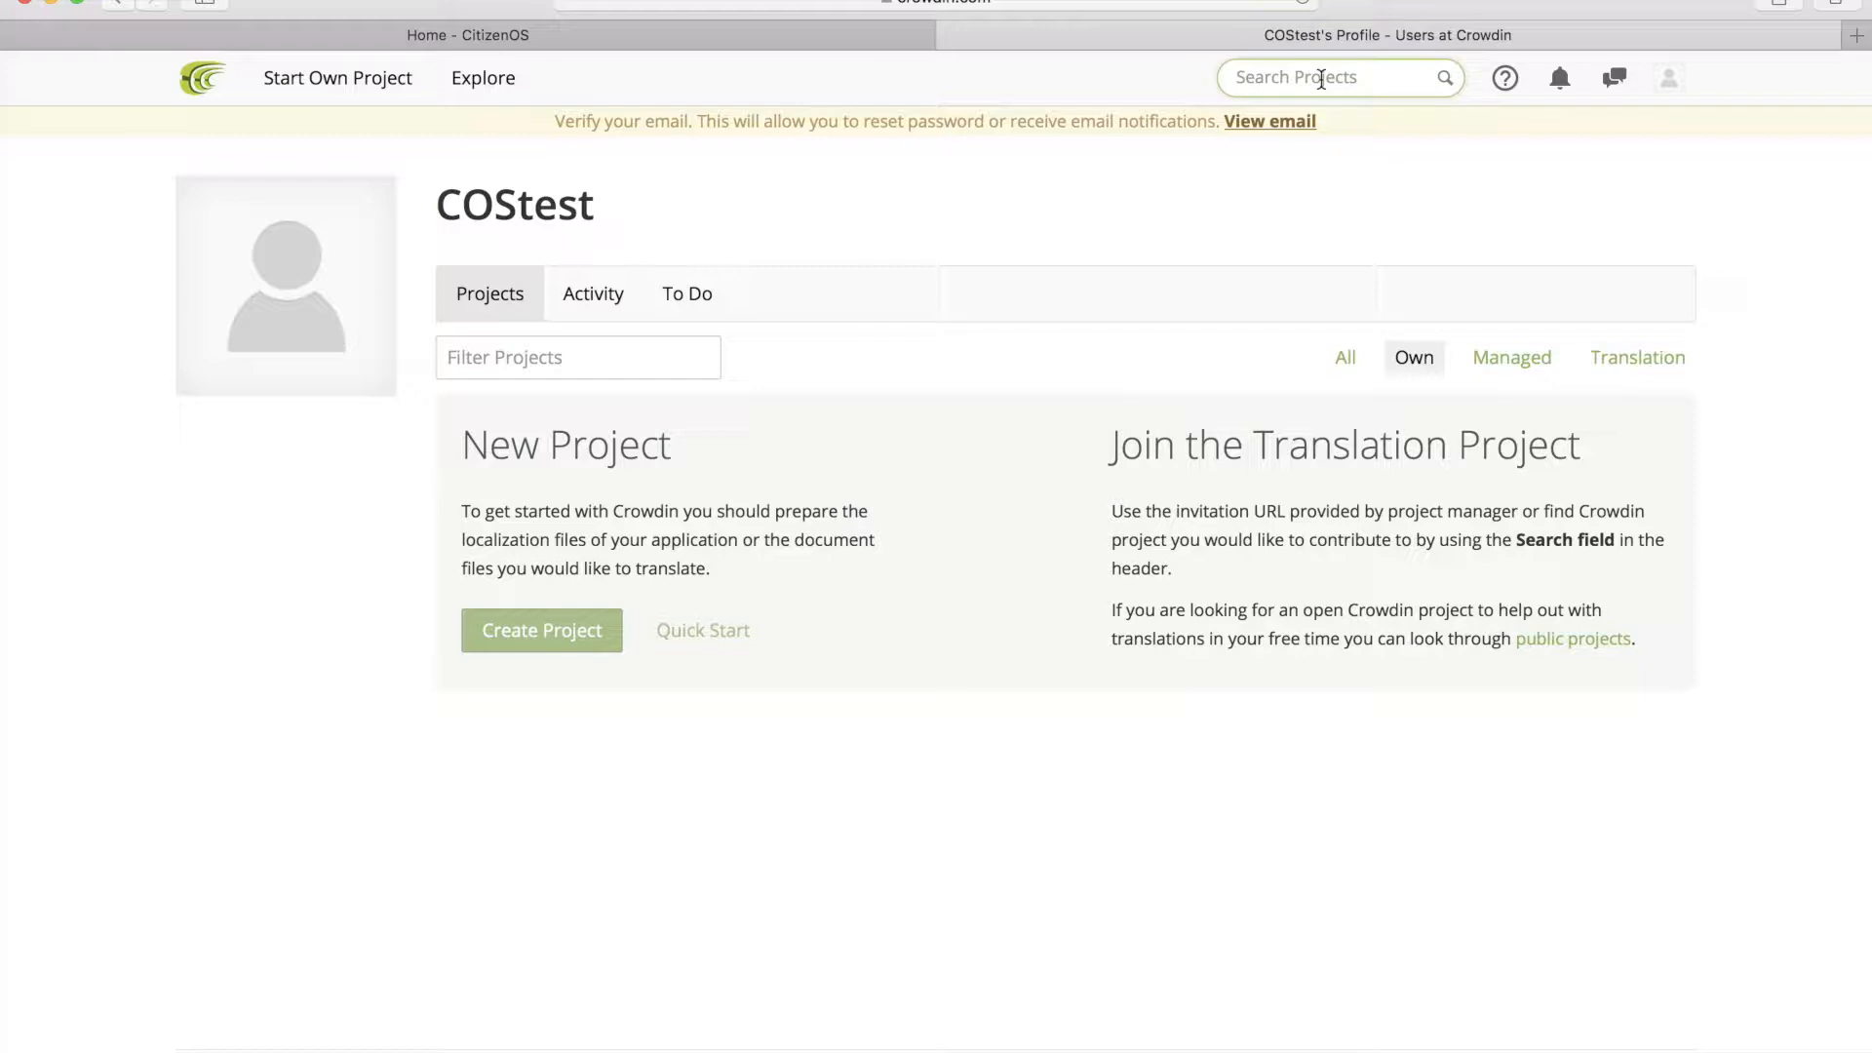
text(Citizenos-fe)
click(1311, 141)
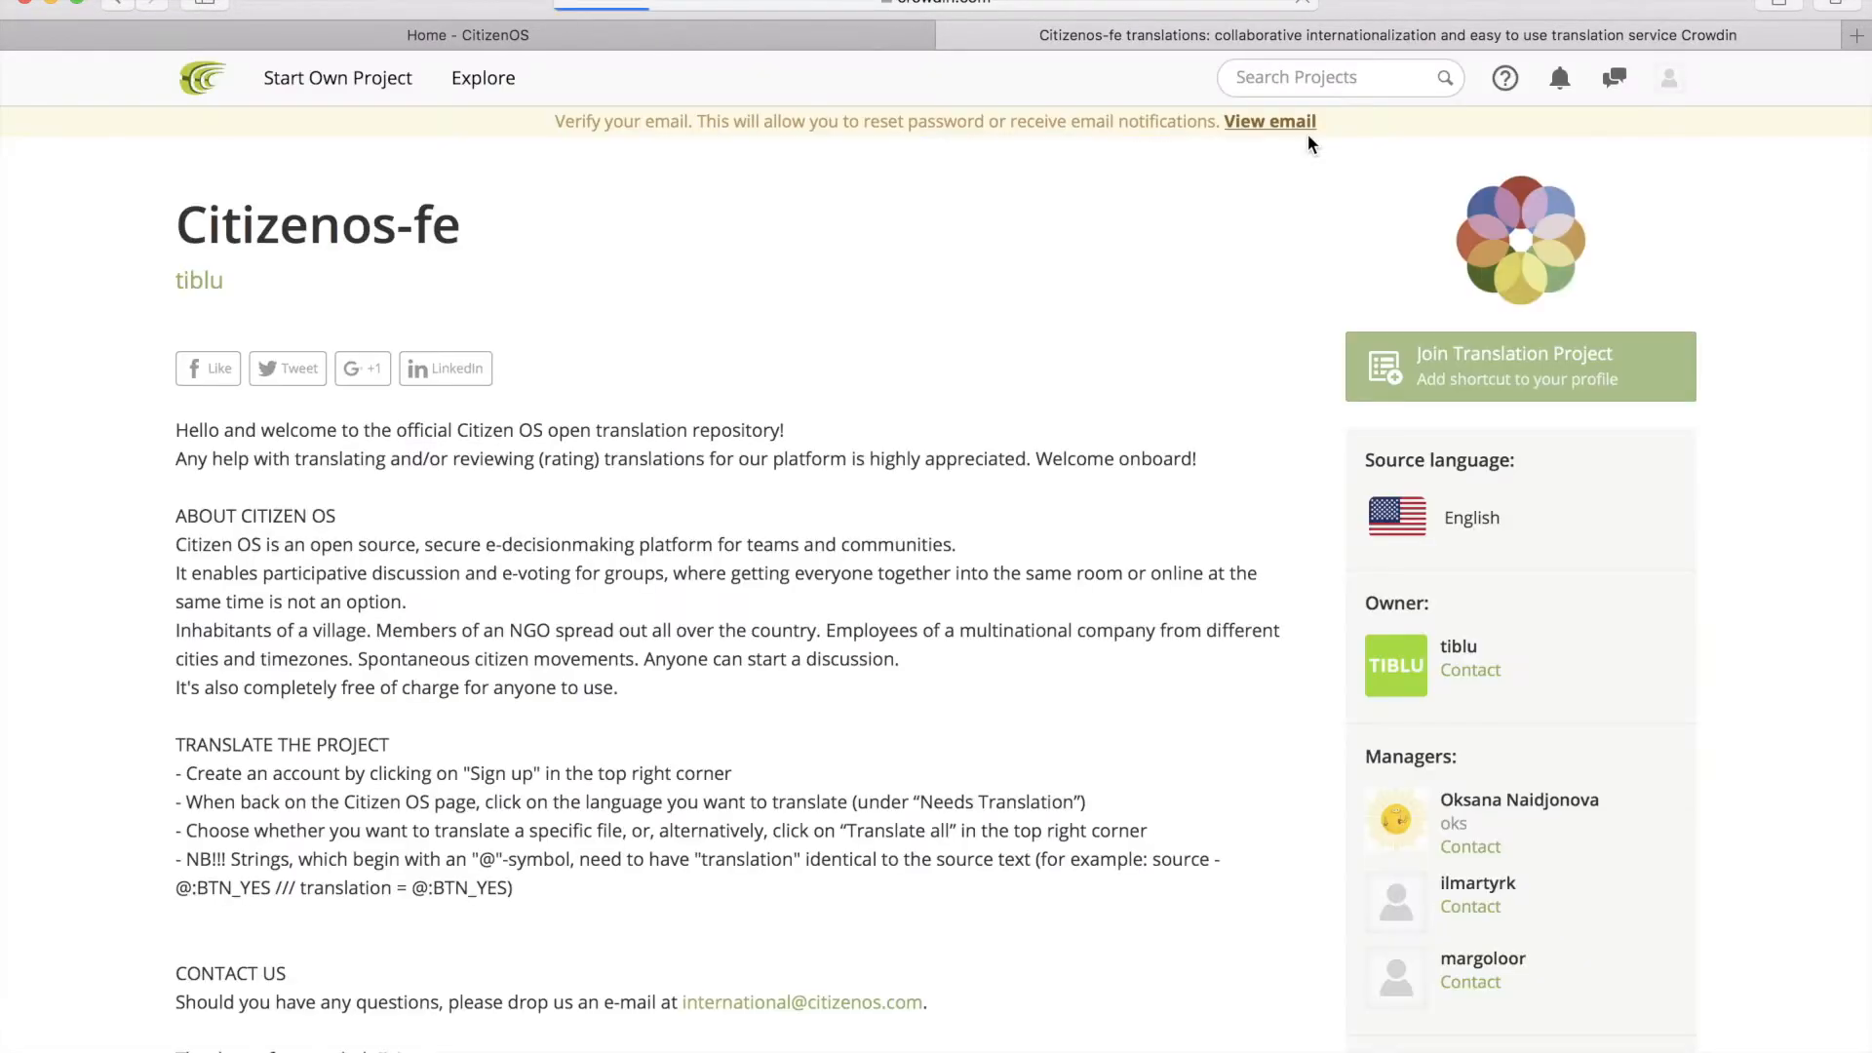
scroll(843, 557, down, 2)
scroll(843, 558, down, 7)
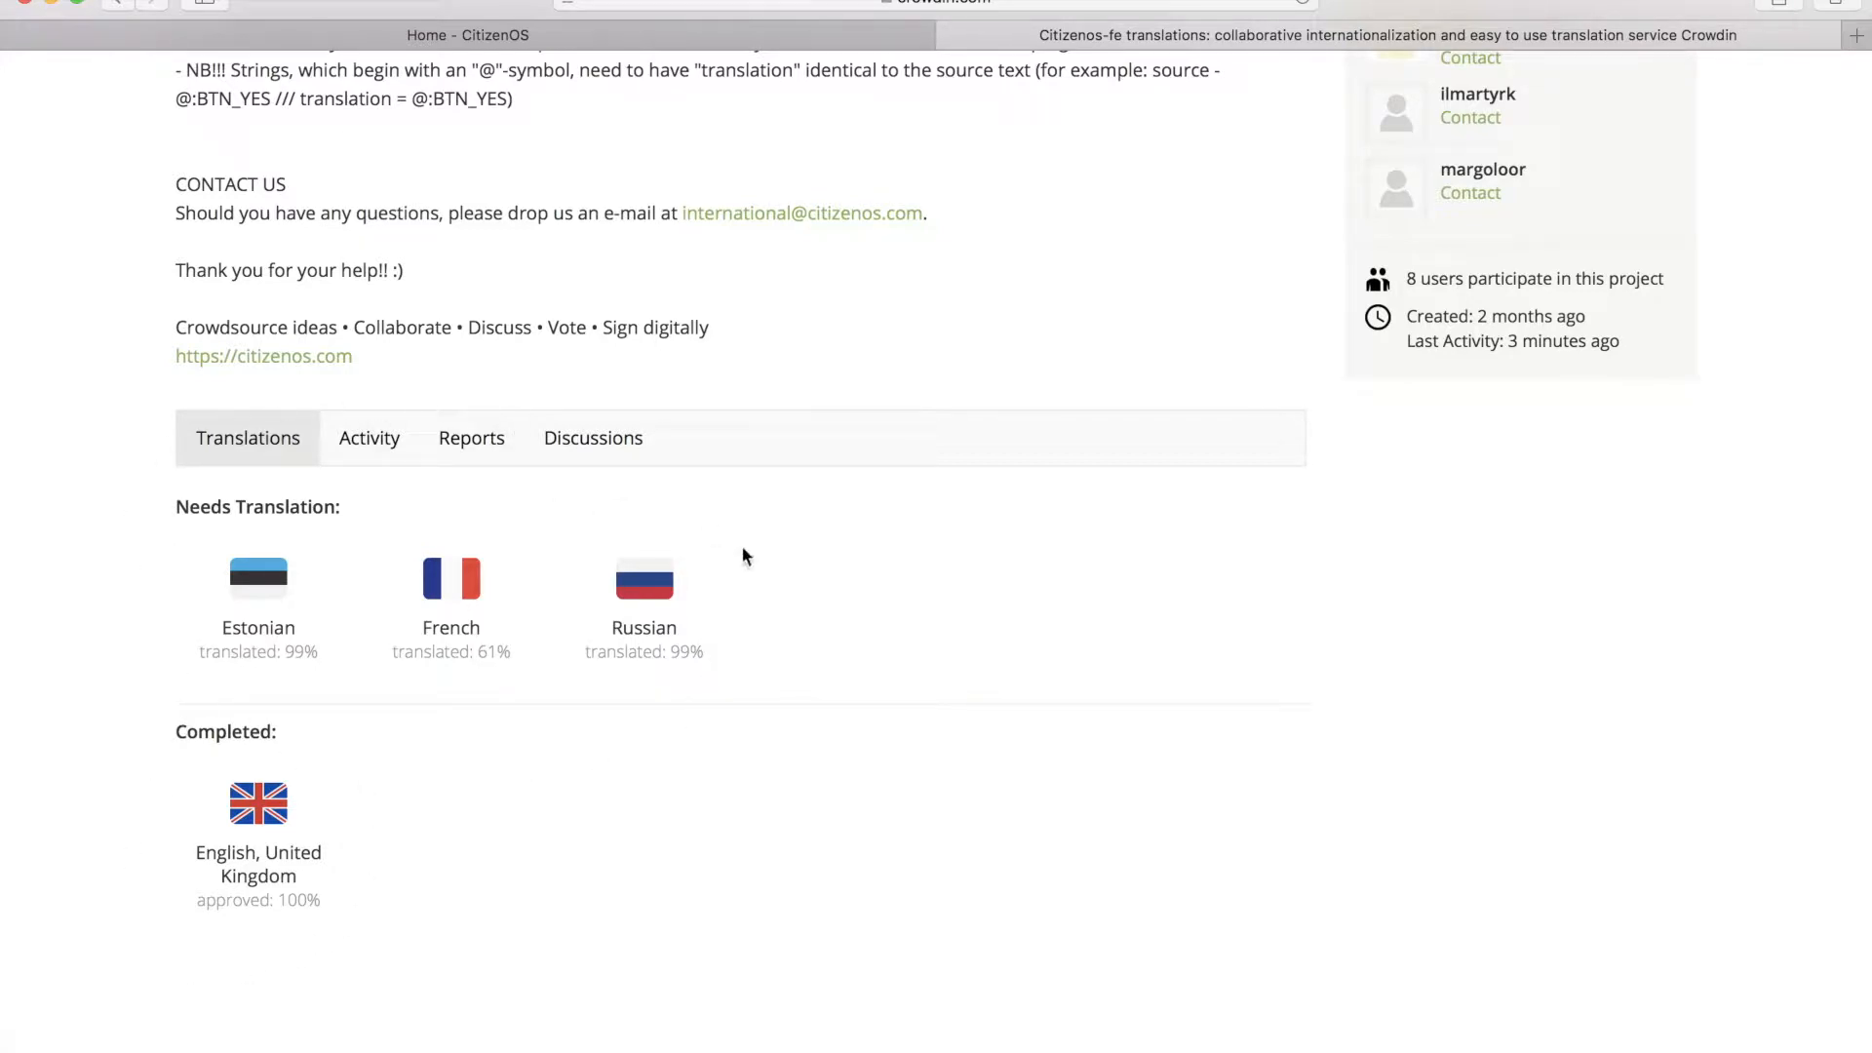
Step: Open Citizenos-fe's Russian translation and start translating its source.json file in the editor
click(643, 592)
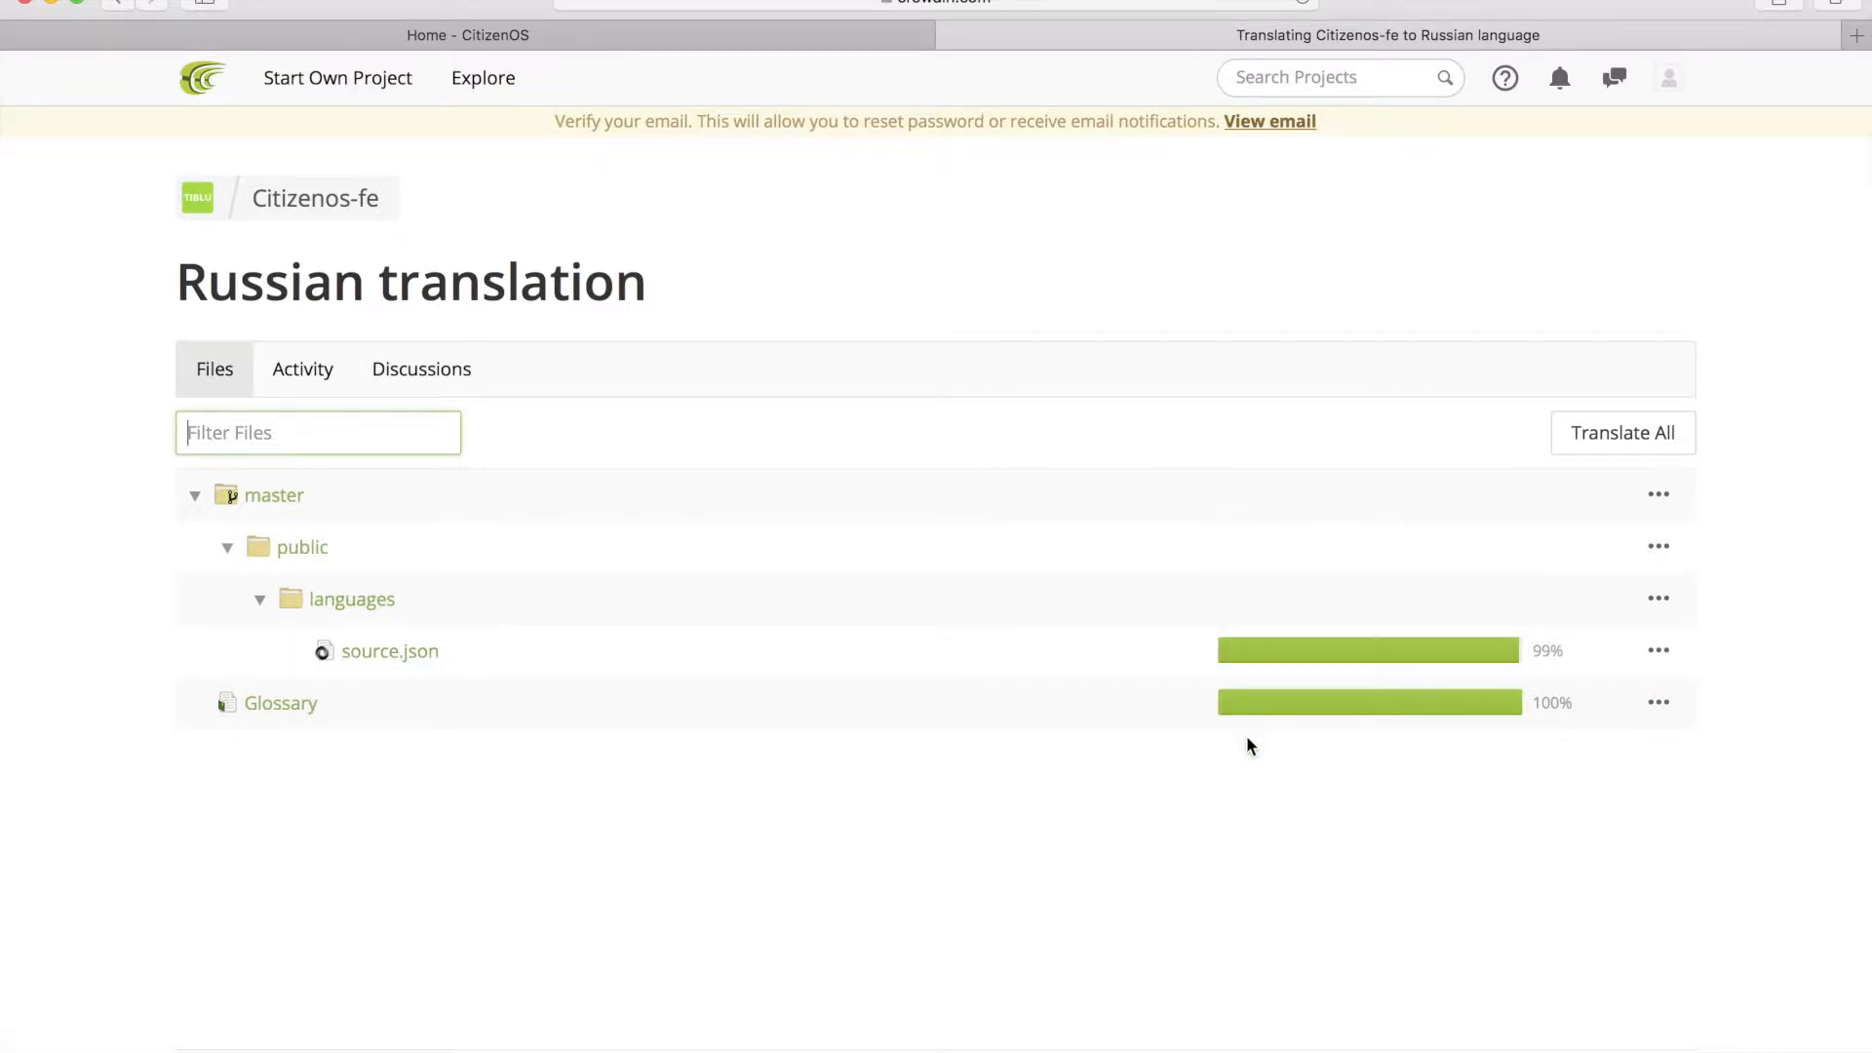
mouse_move(1304, 656)
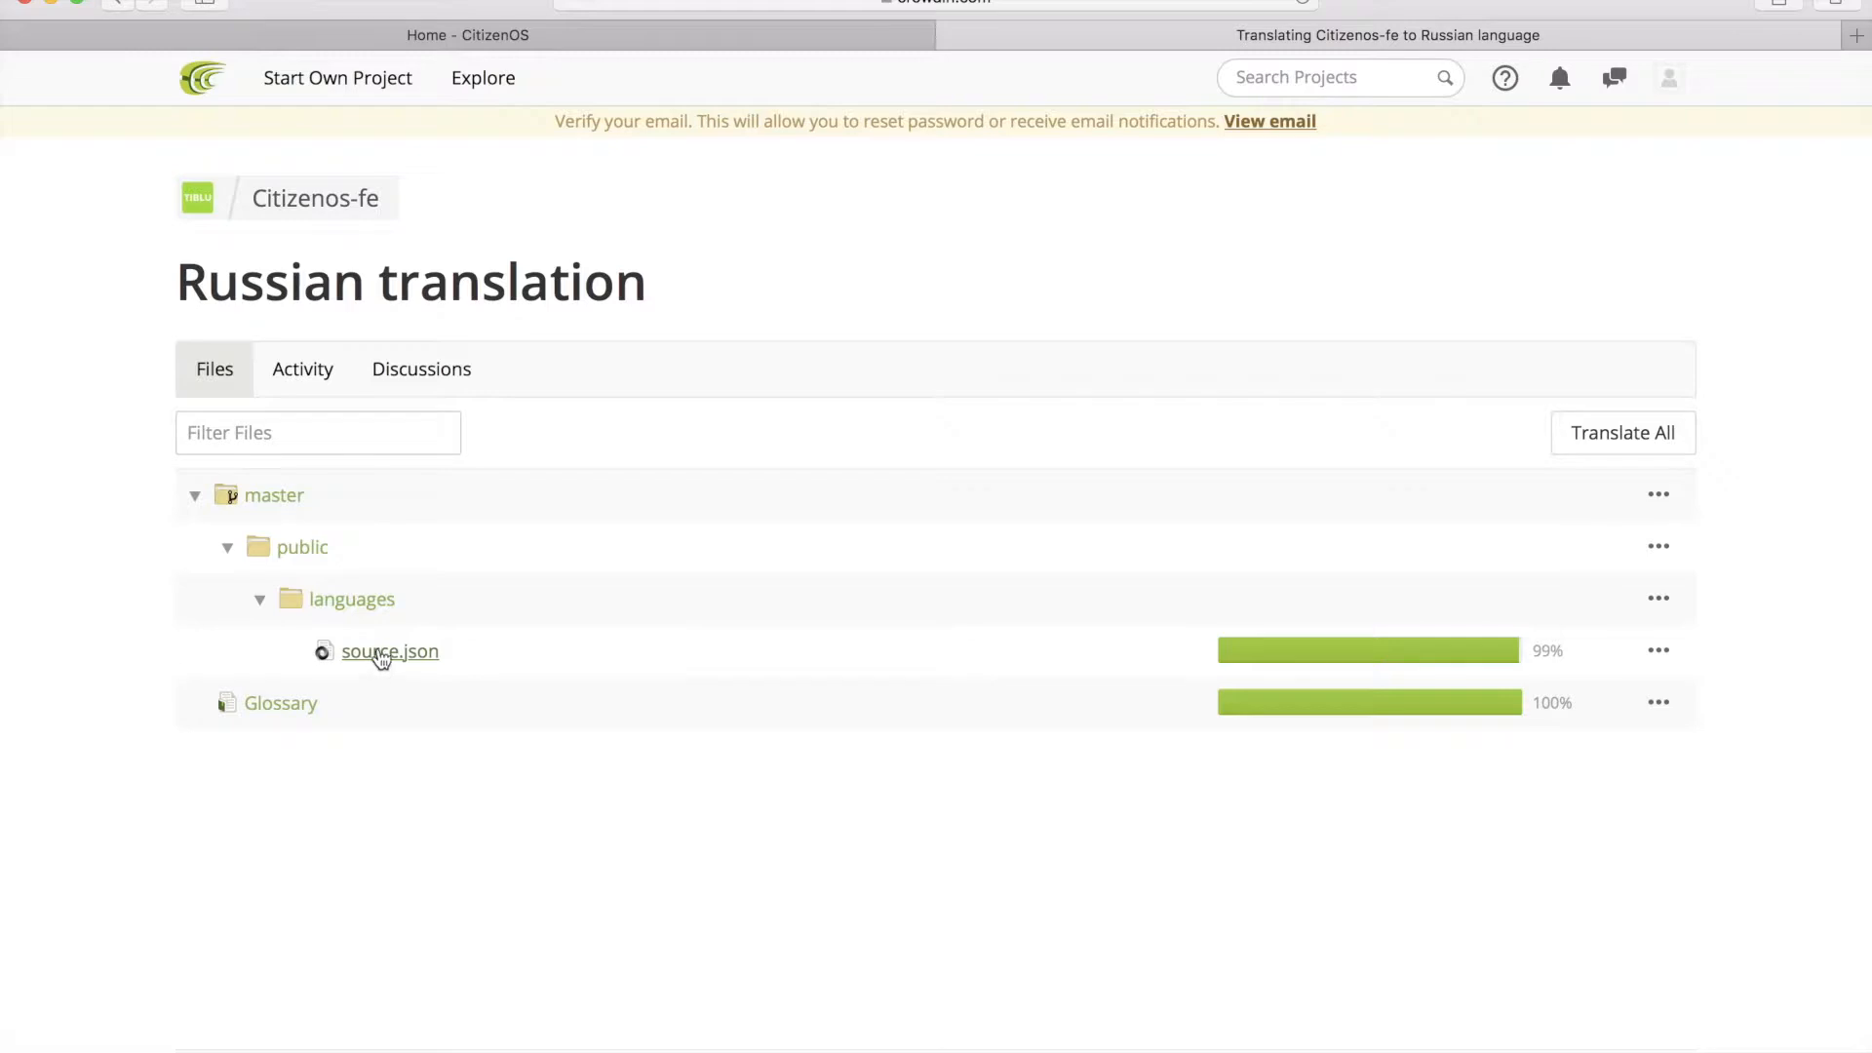
click(379, 655)
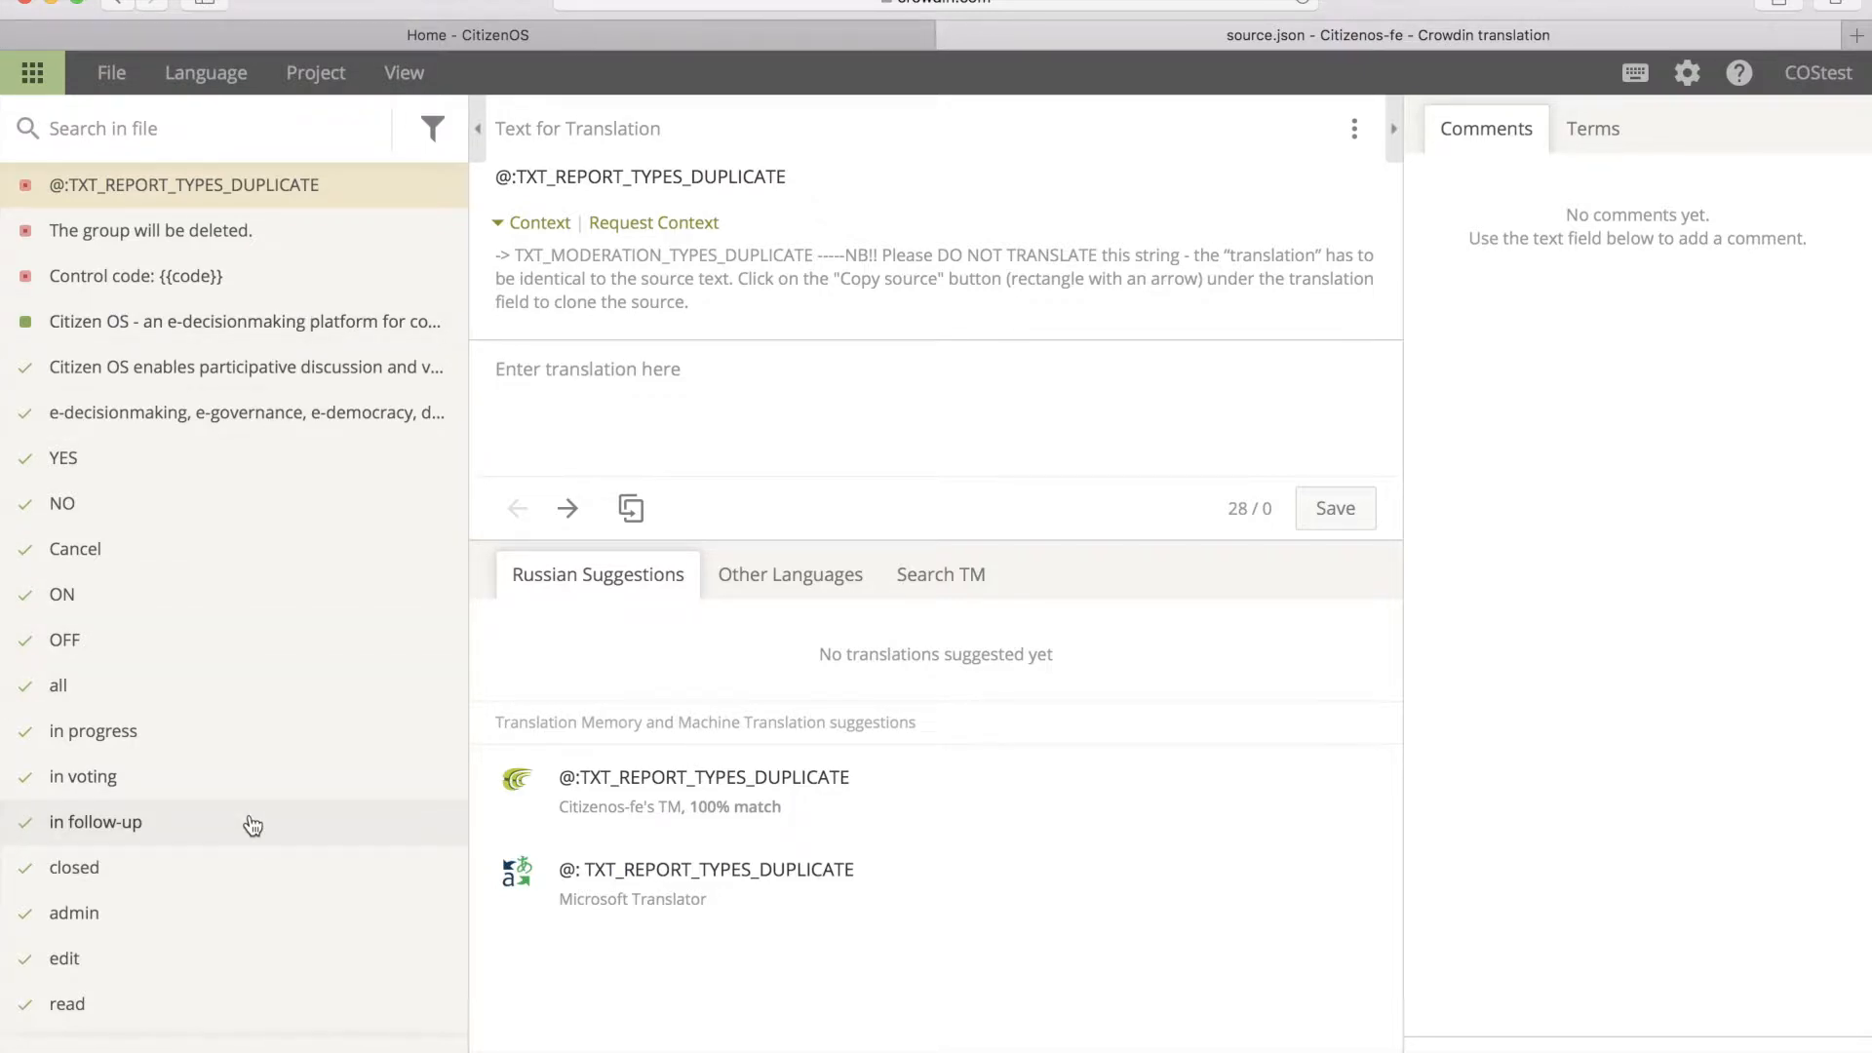
scroll(253, 826, down, 10)
scroll(252, 826, up, 10)
scroll(253, 826, down, 1)
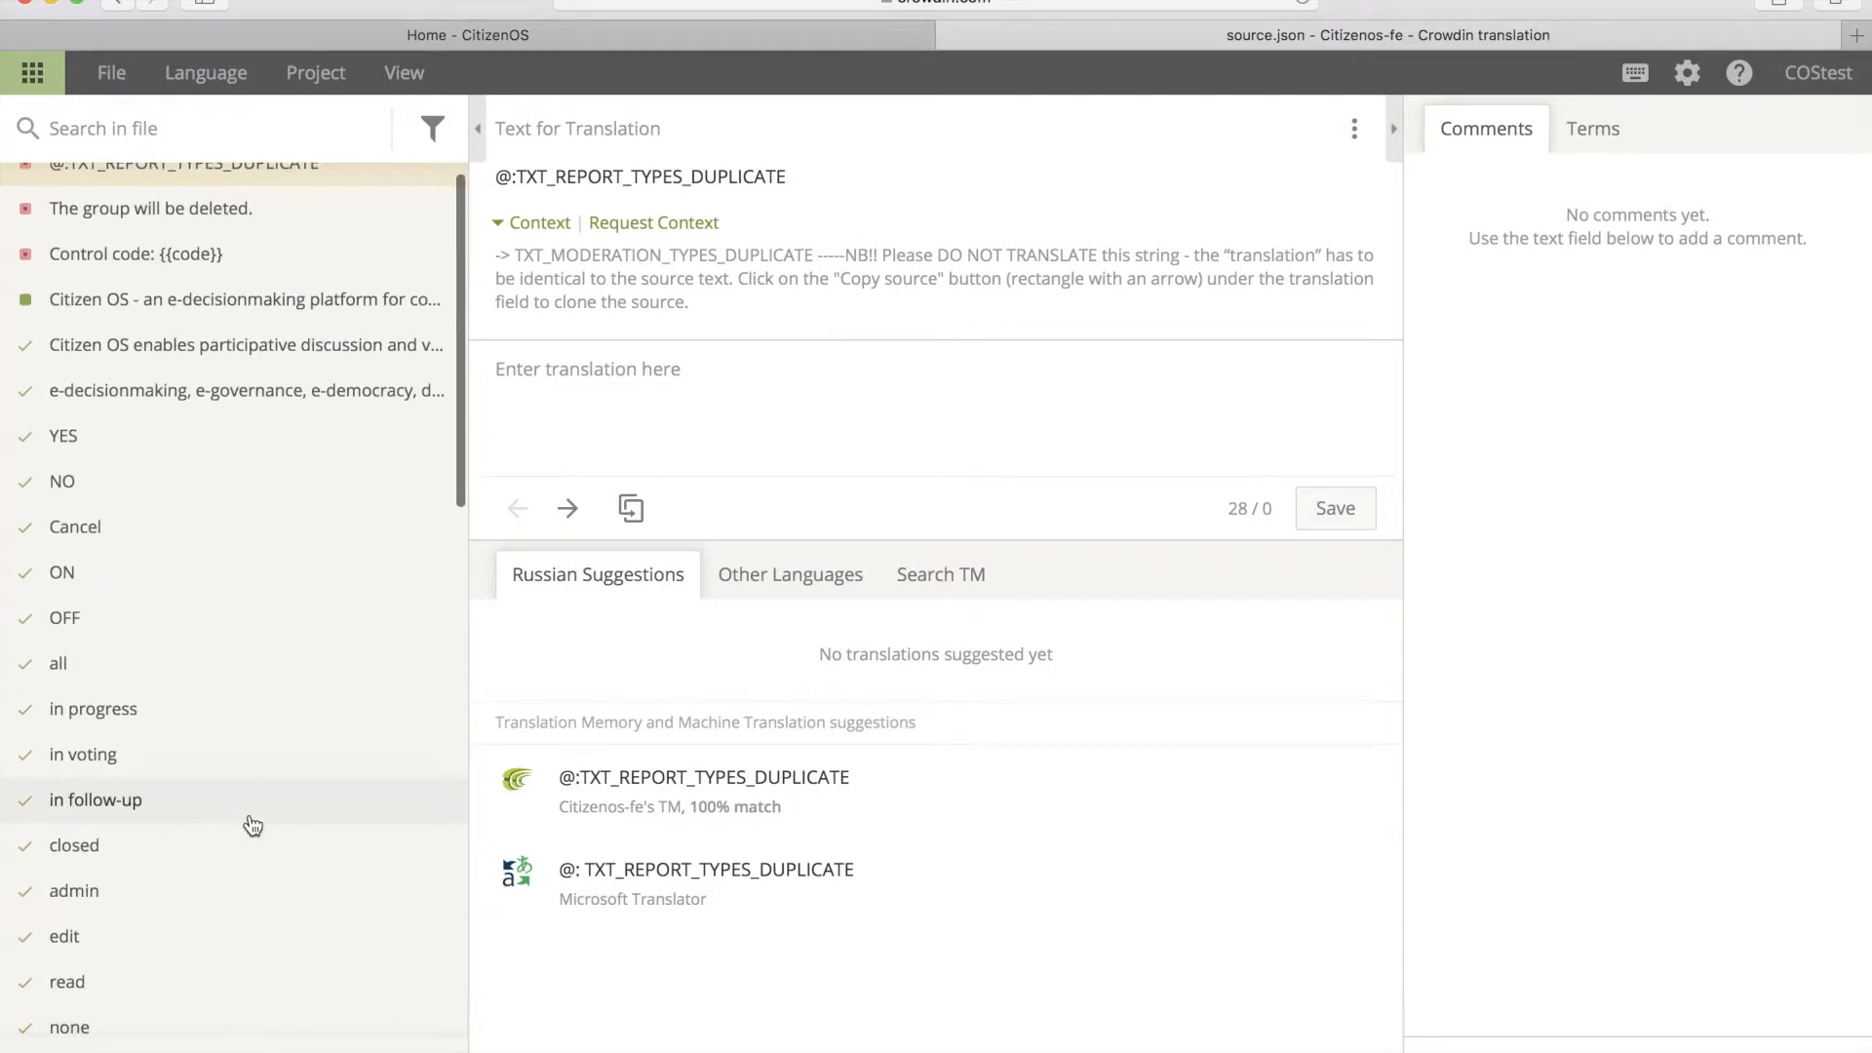
scroll(248, 824, up, 1)
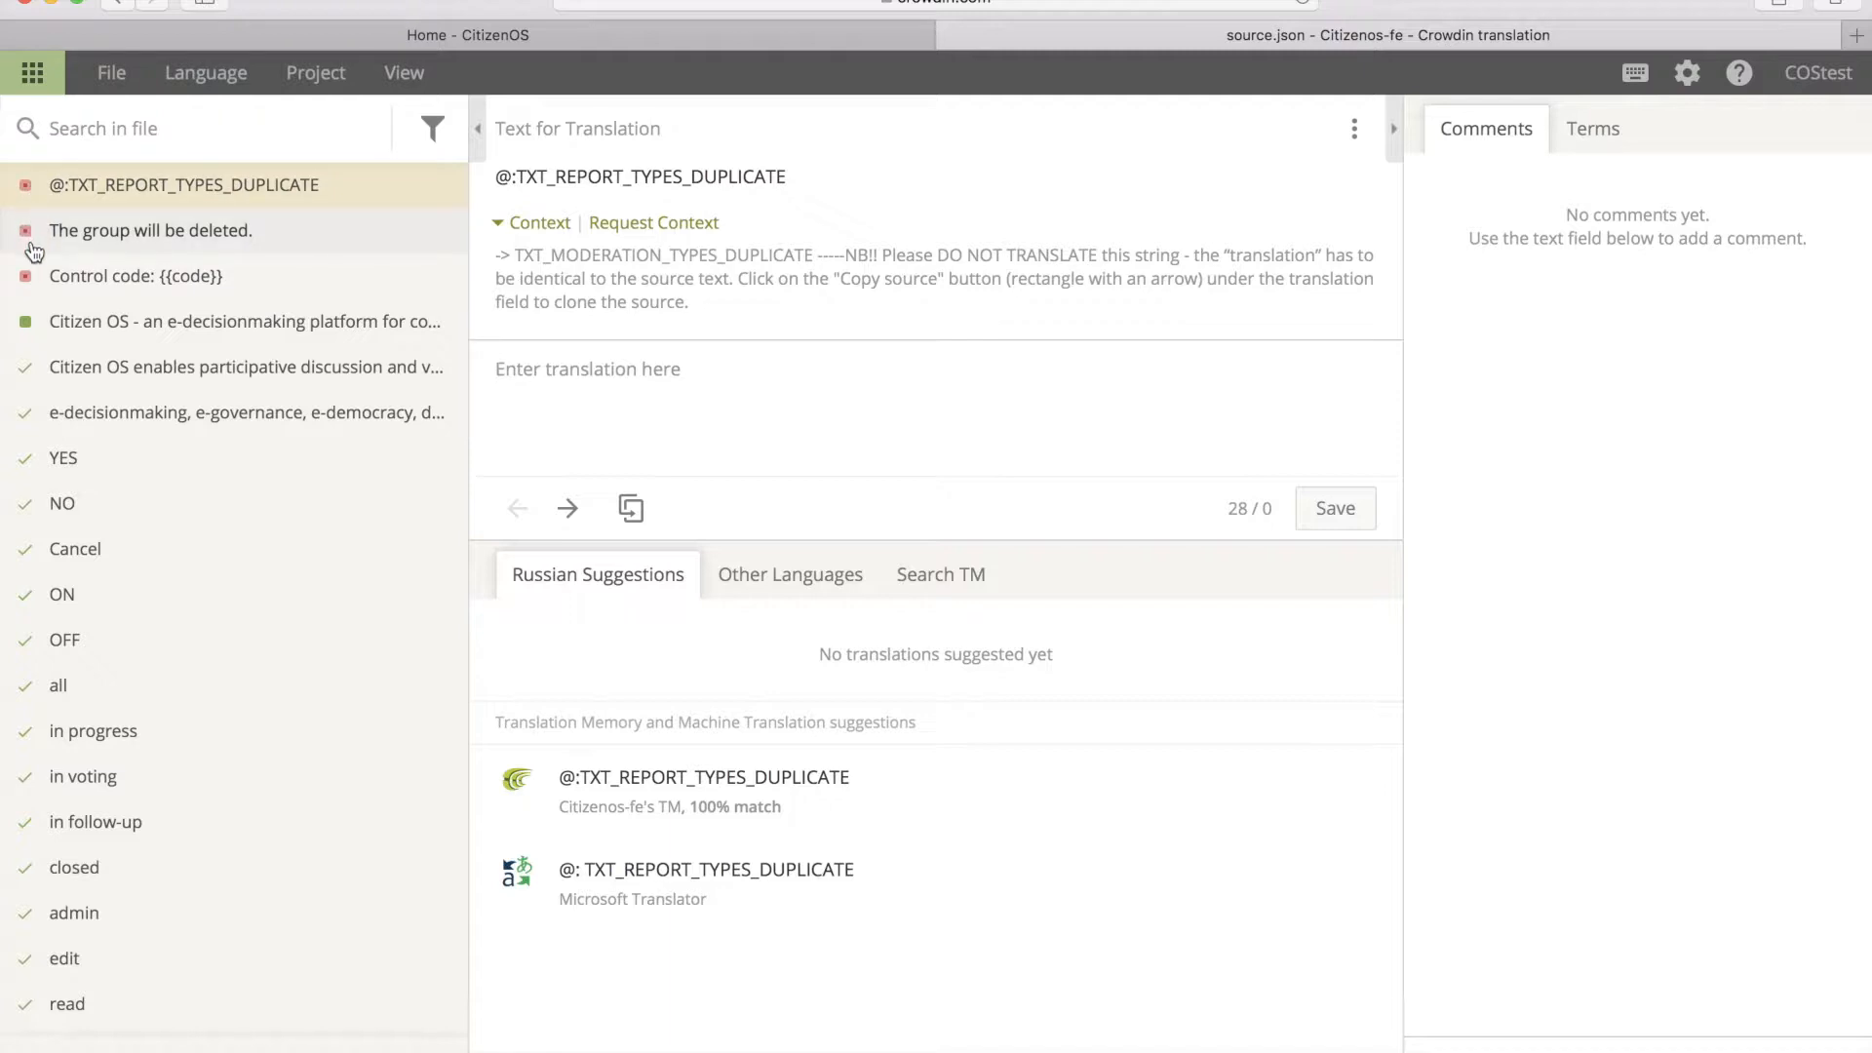
scroll(195, 458, down, 15)
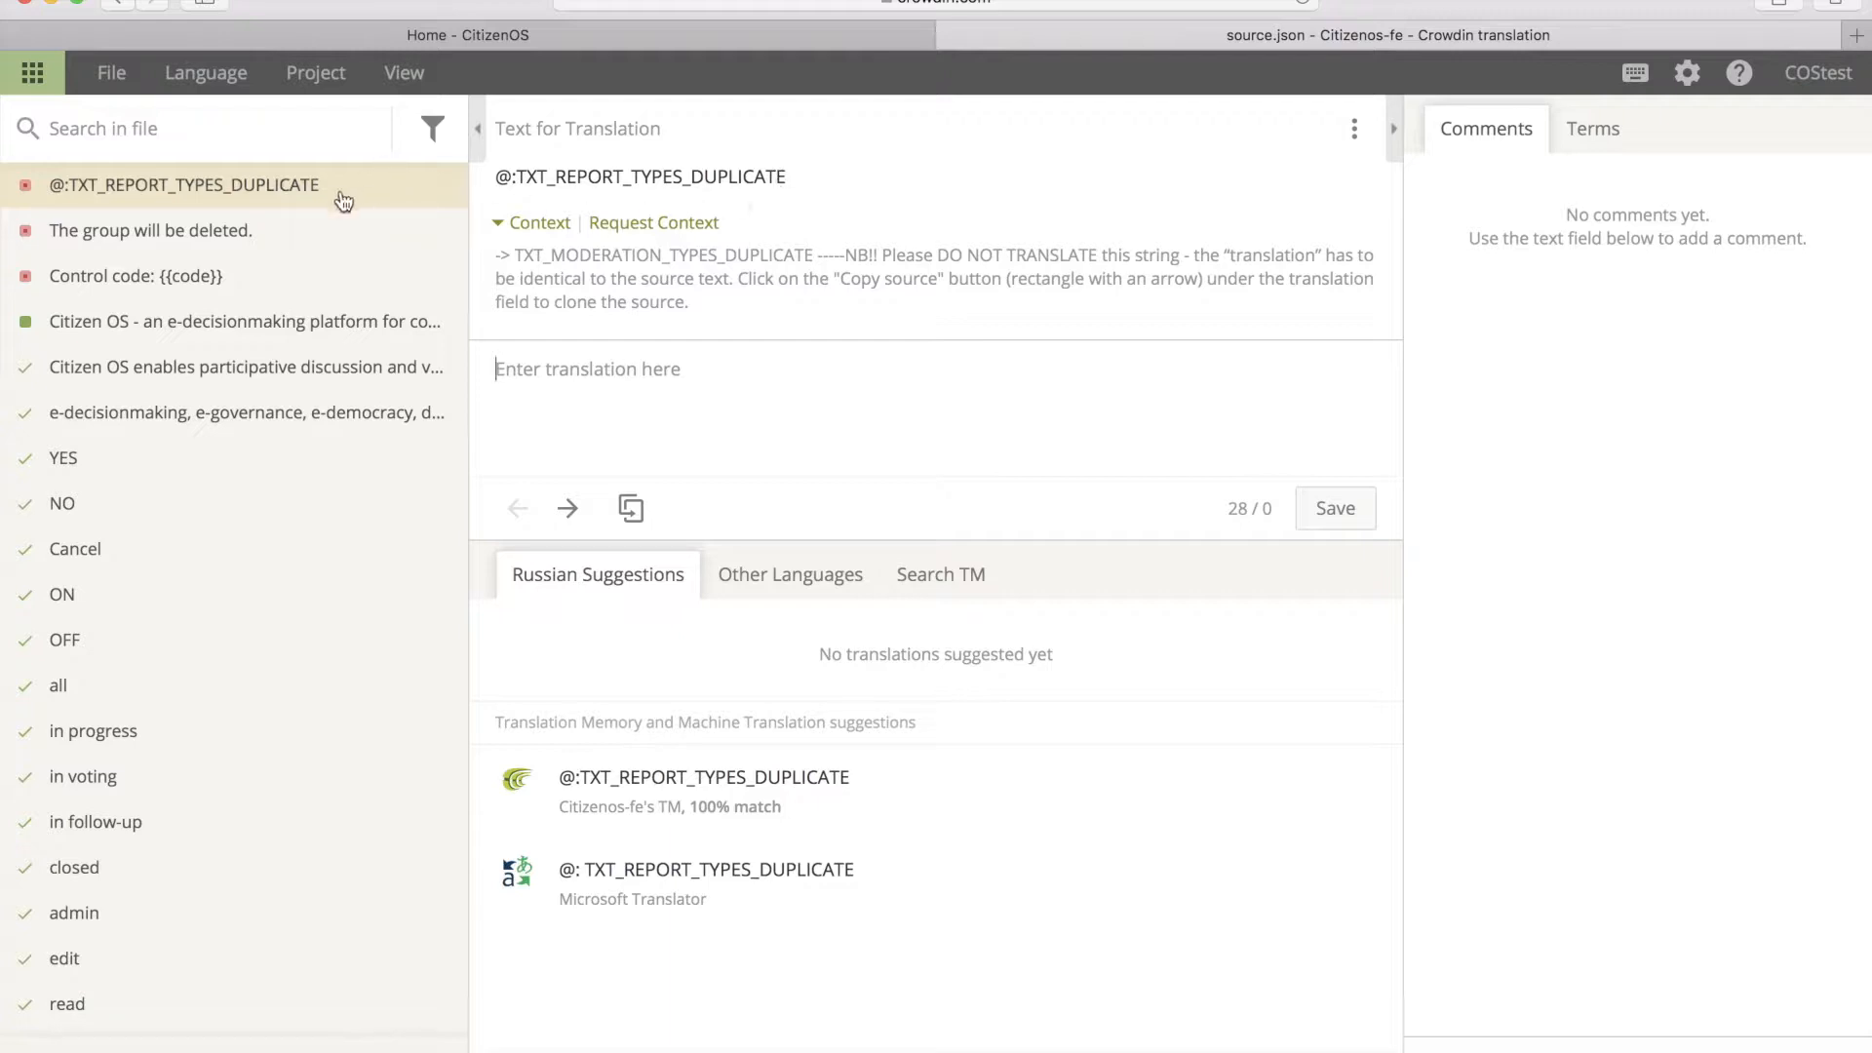
Step: Look at the 'The group will be deleted.' string, then return to @:TXT_REPORT_TYPES_DUPLICATE
click(200, 232)
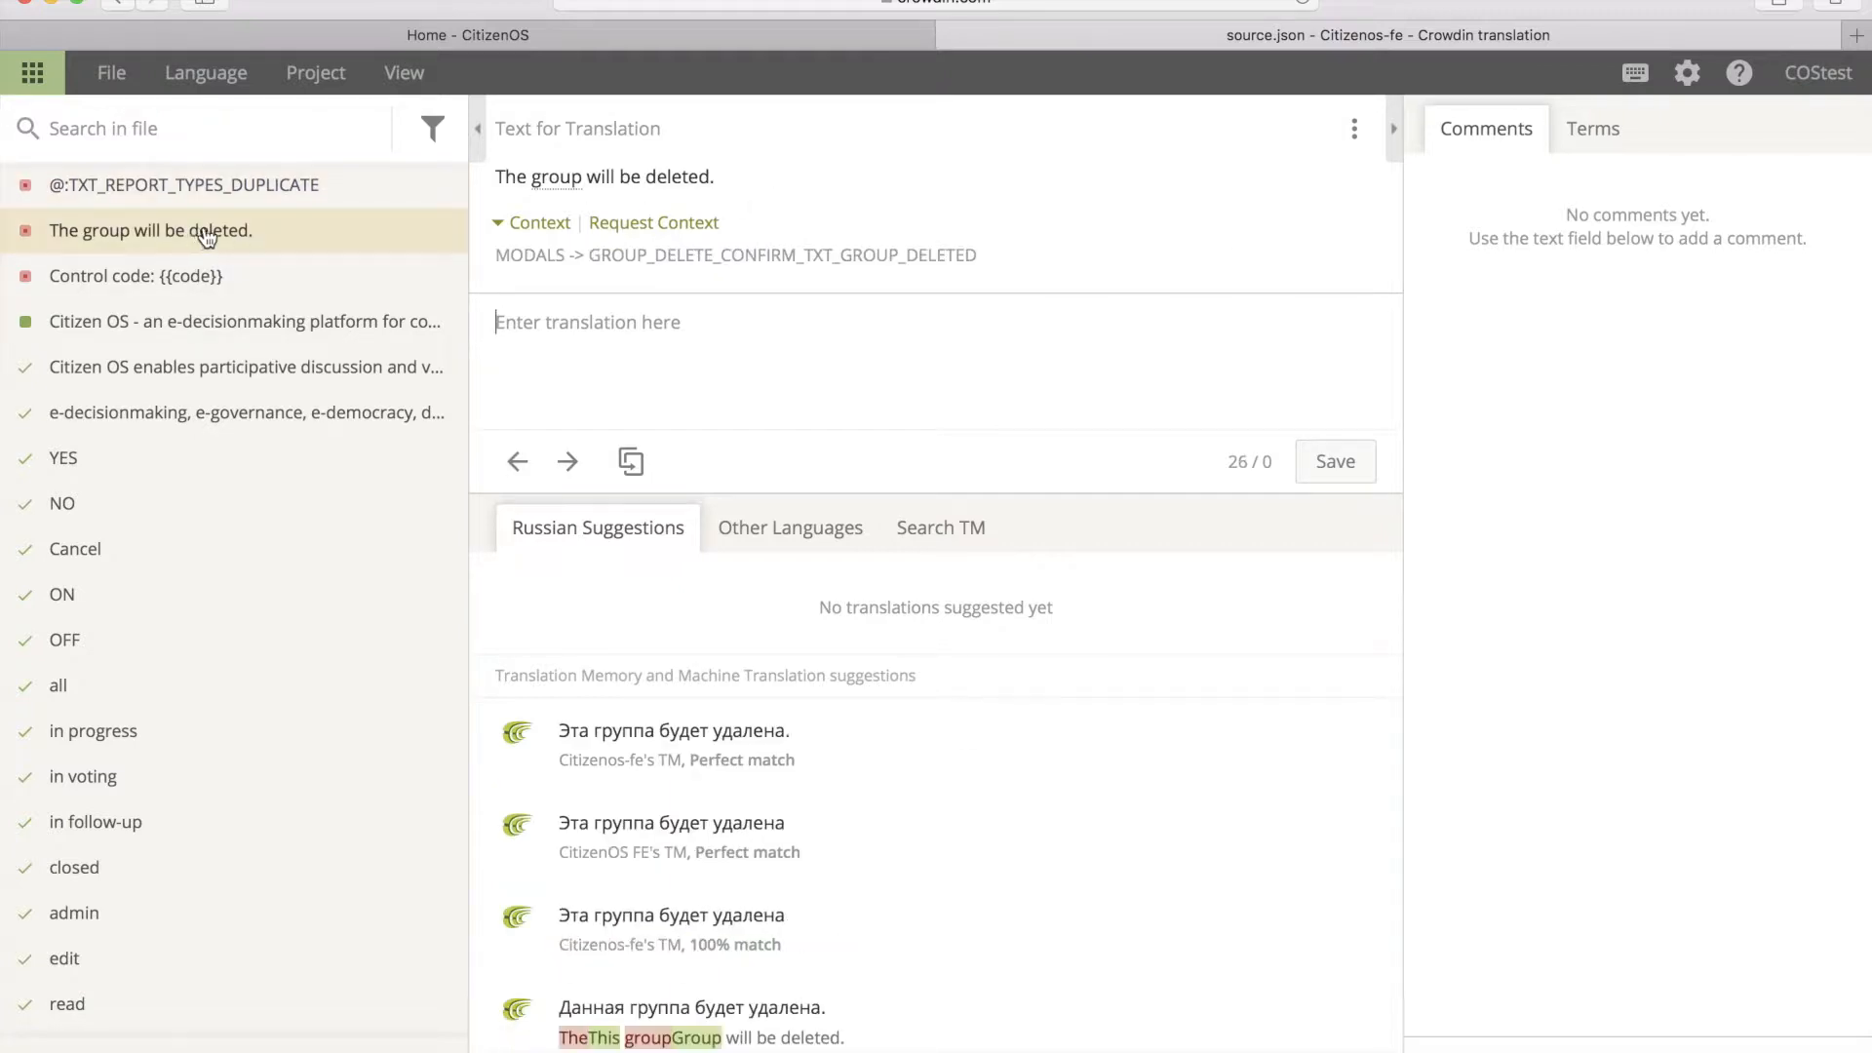
mouse_move(552, 187)
mouse_move(664, 256)
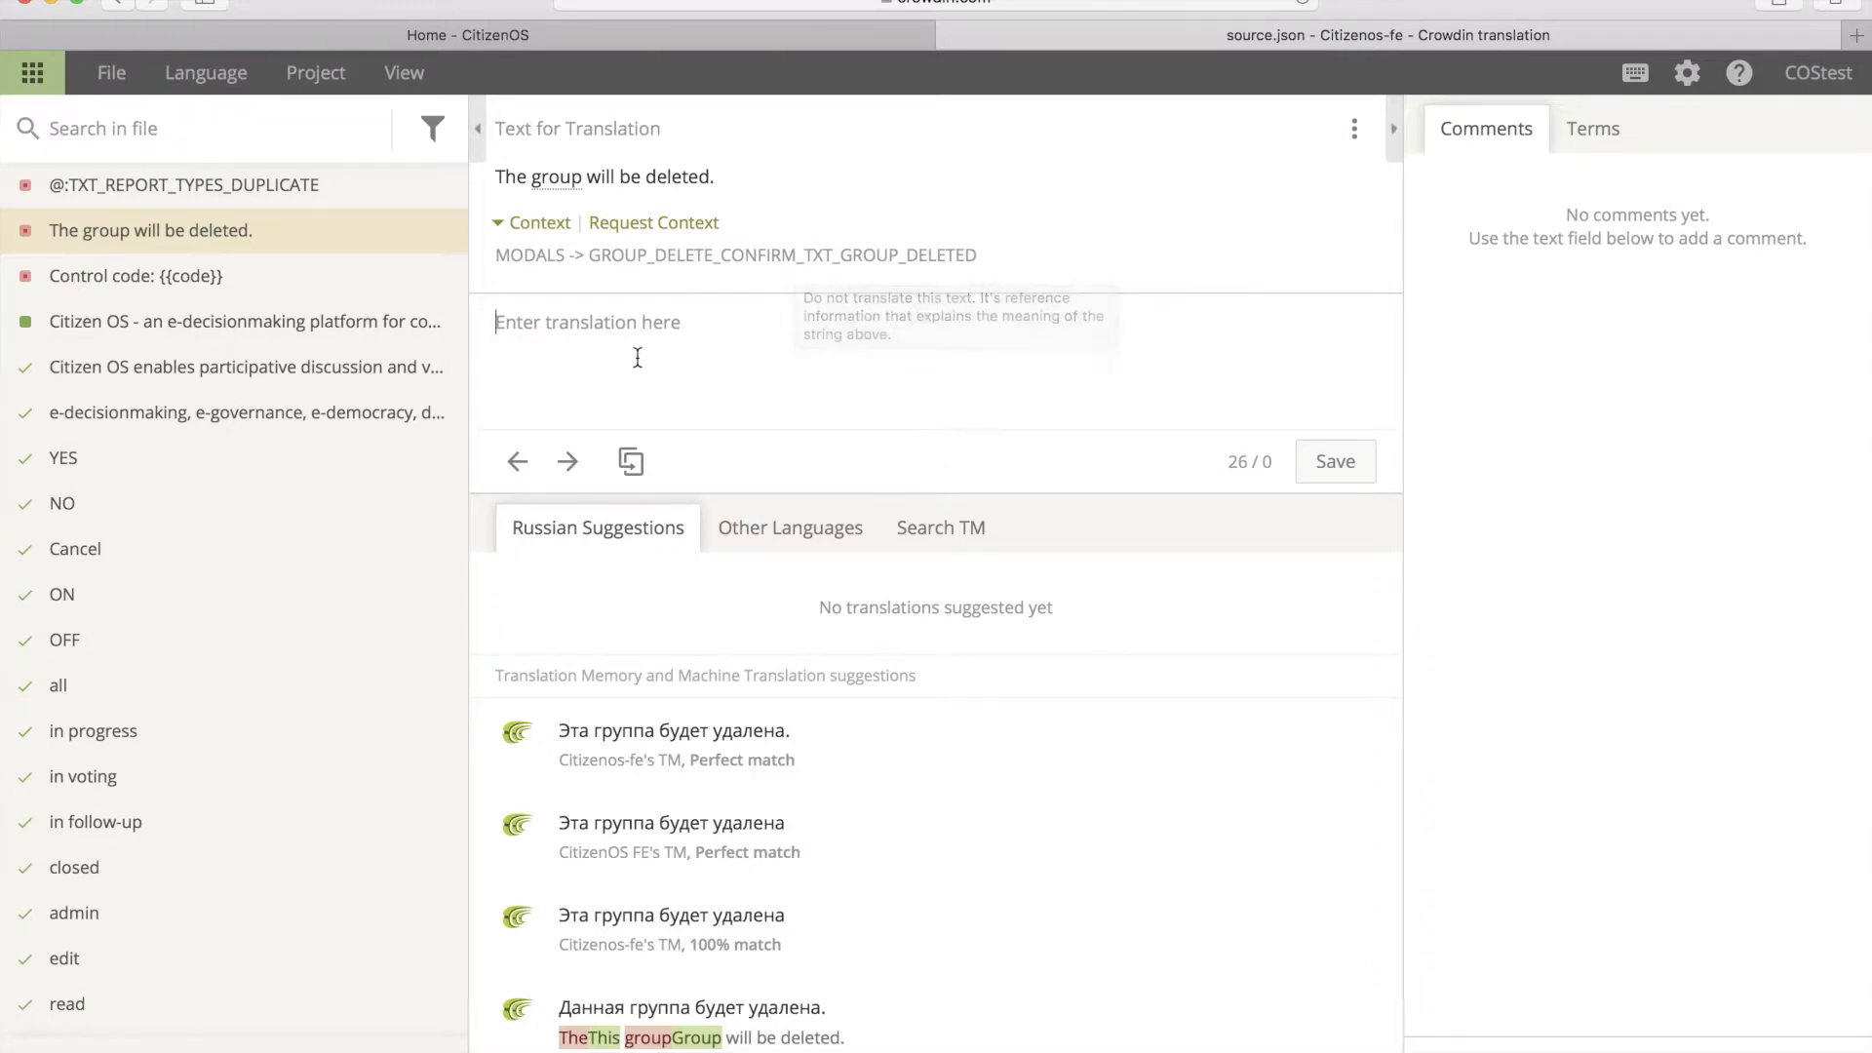
click(257, 194)
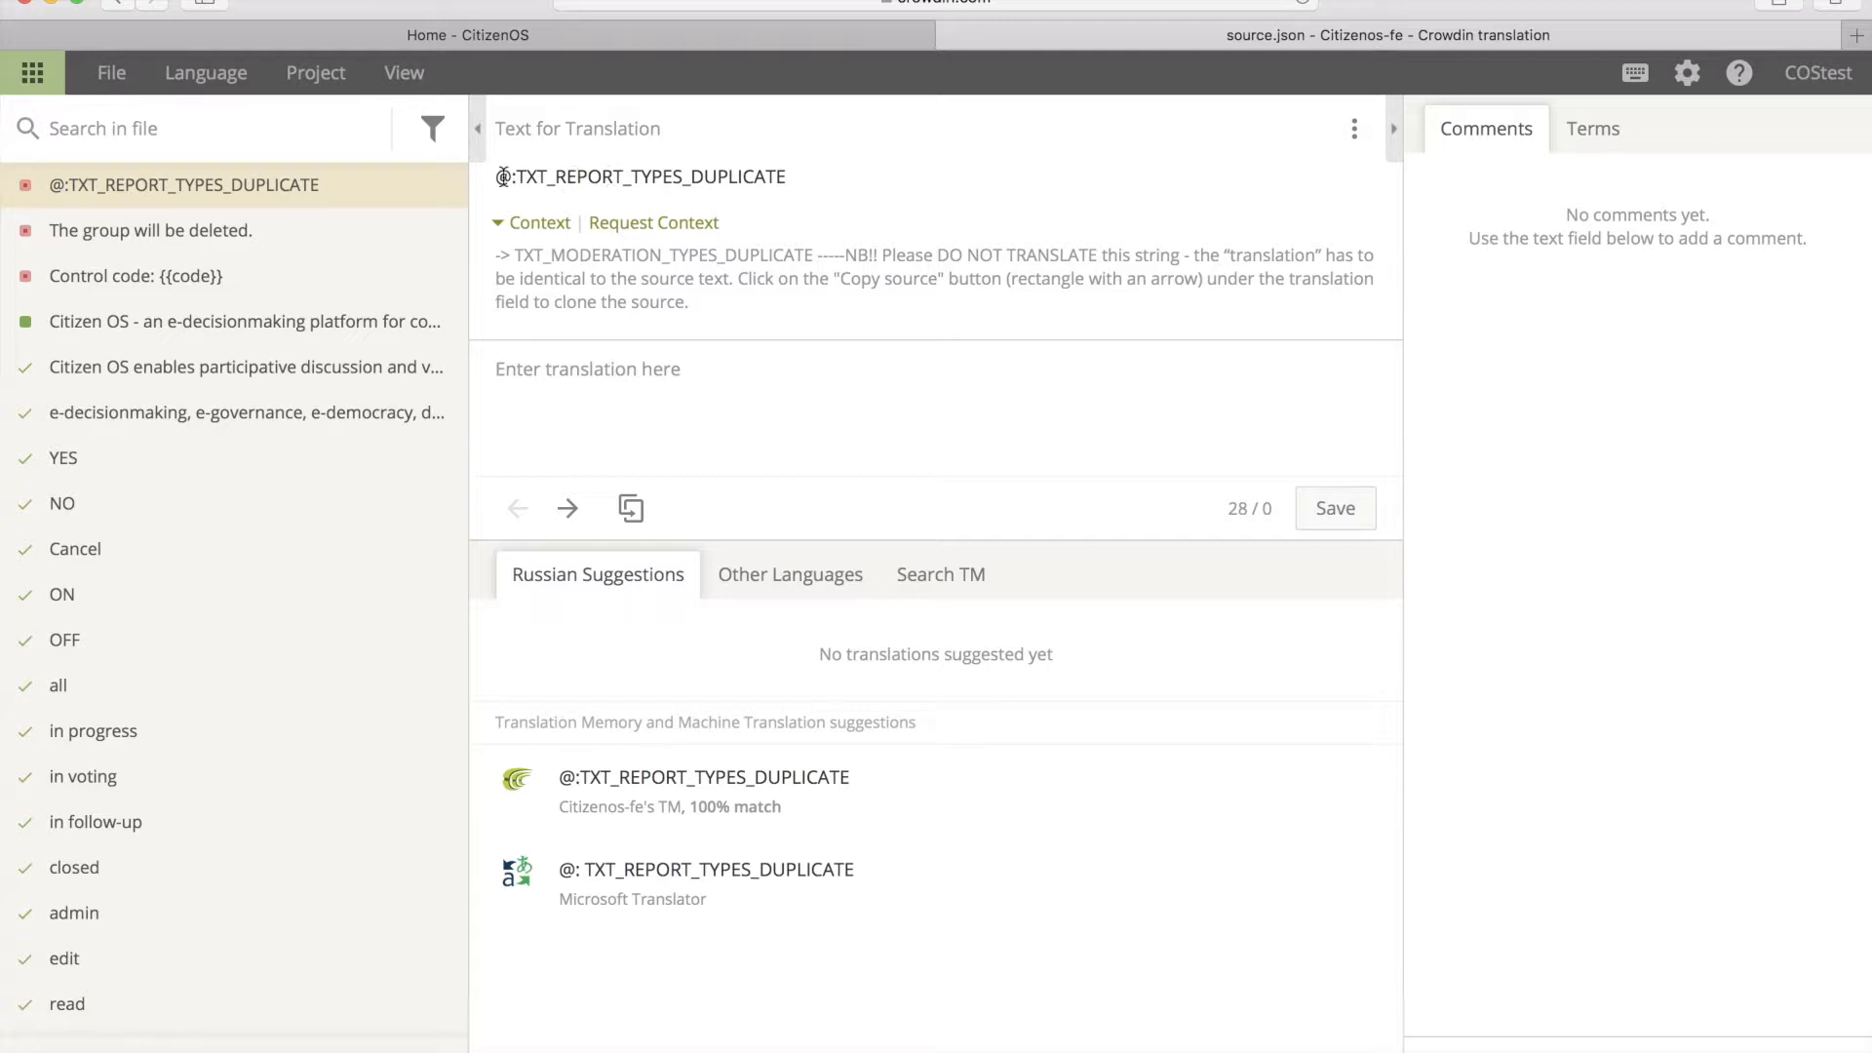
Step: Save the copied source for @:TXT_REPORT_TYPES_DUPLICATE and 'Эта группа будет удалена.' for the deletion message
click(631, 509)
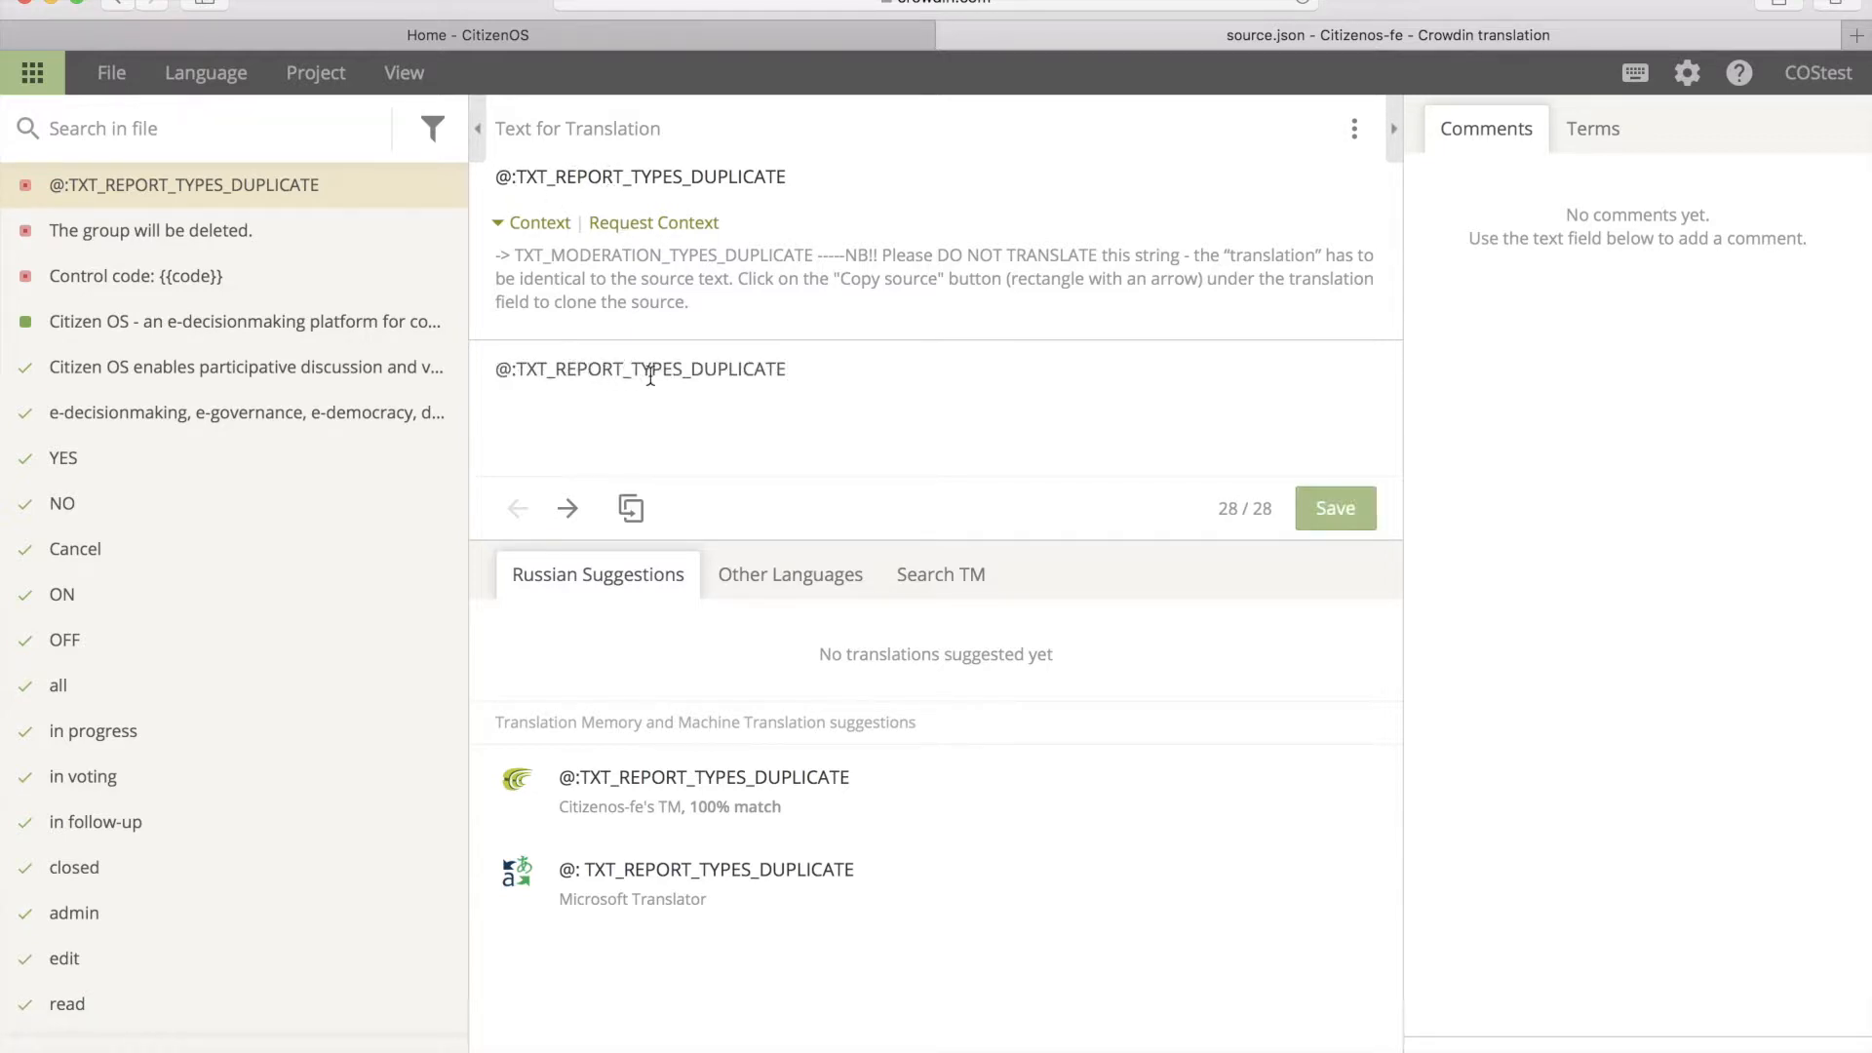
click(1328, 510)
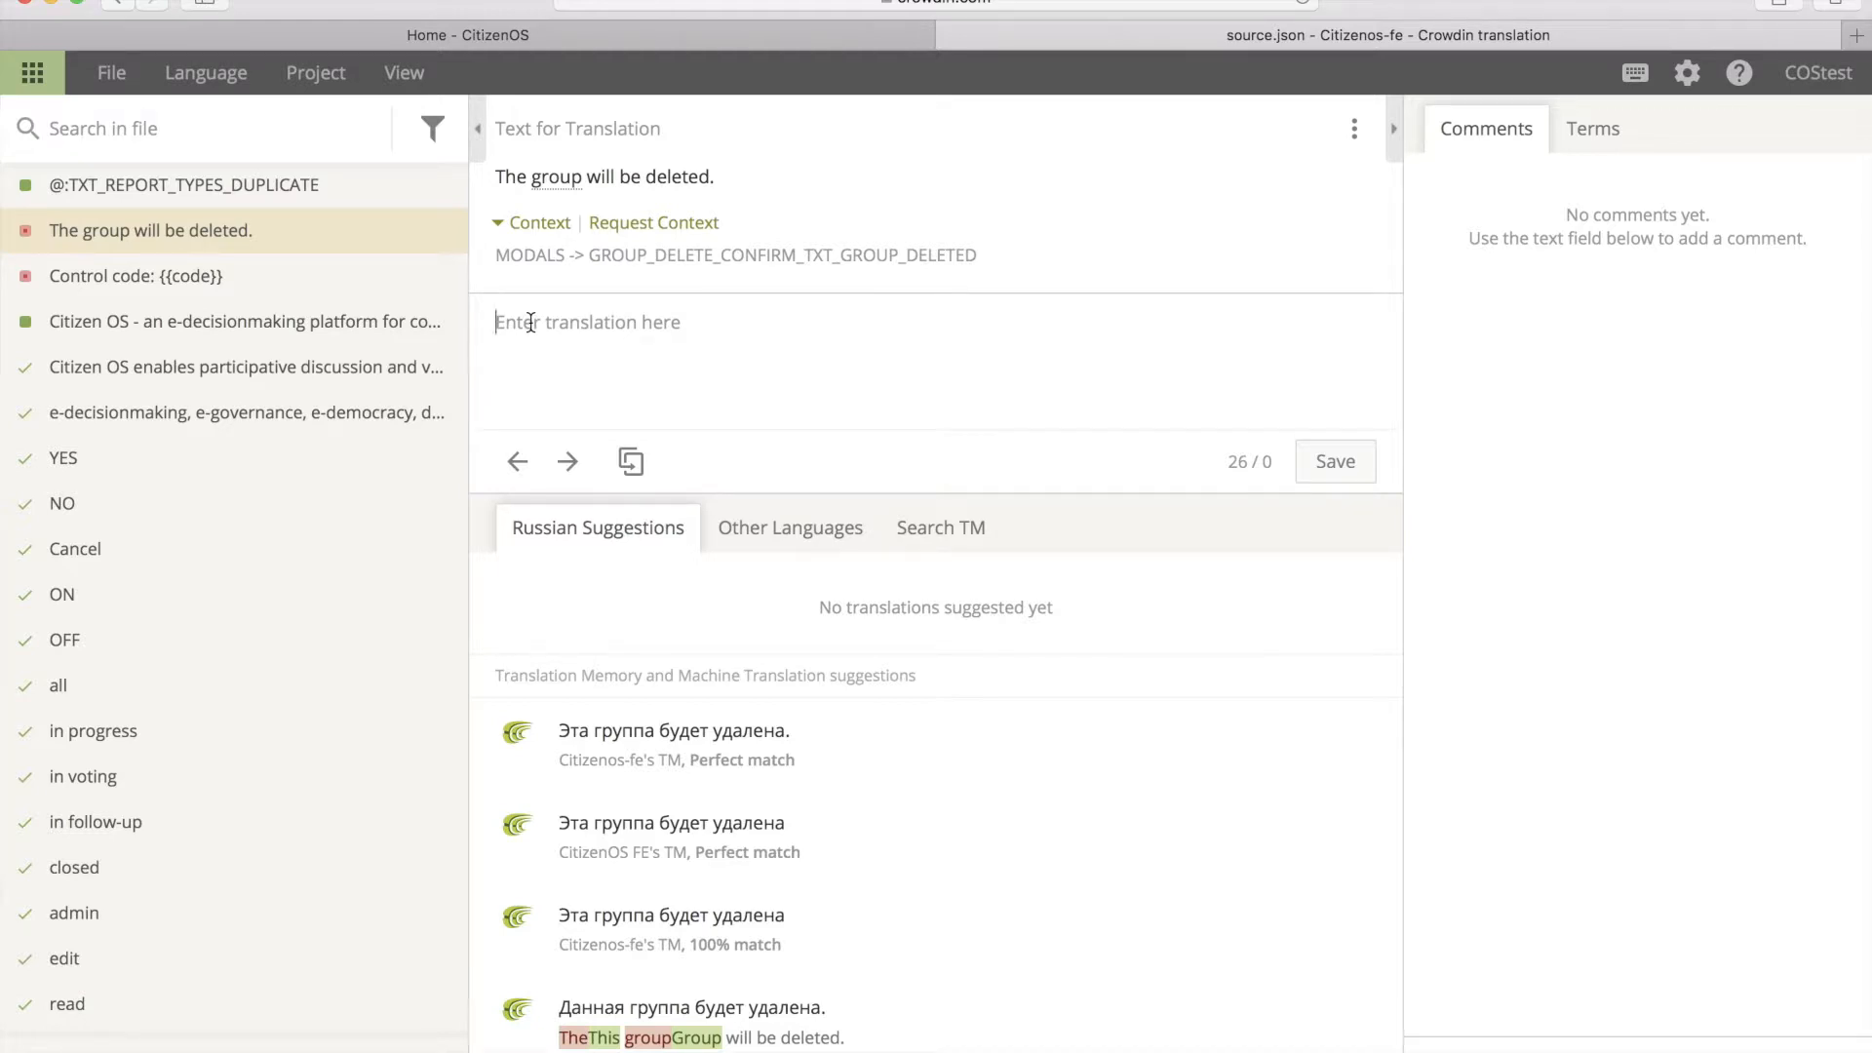
text(Эта группа будет удалена.)
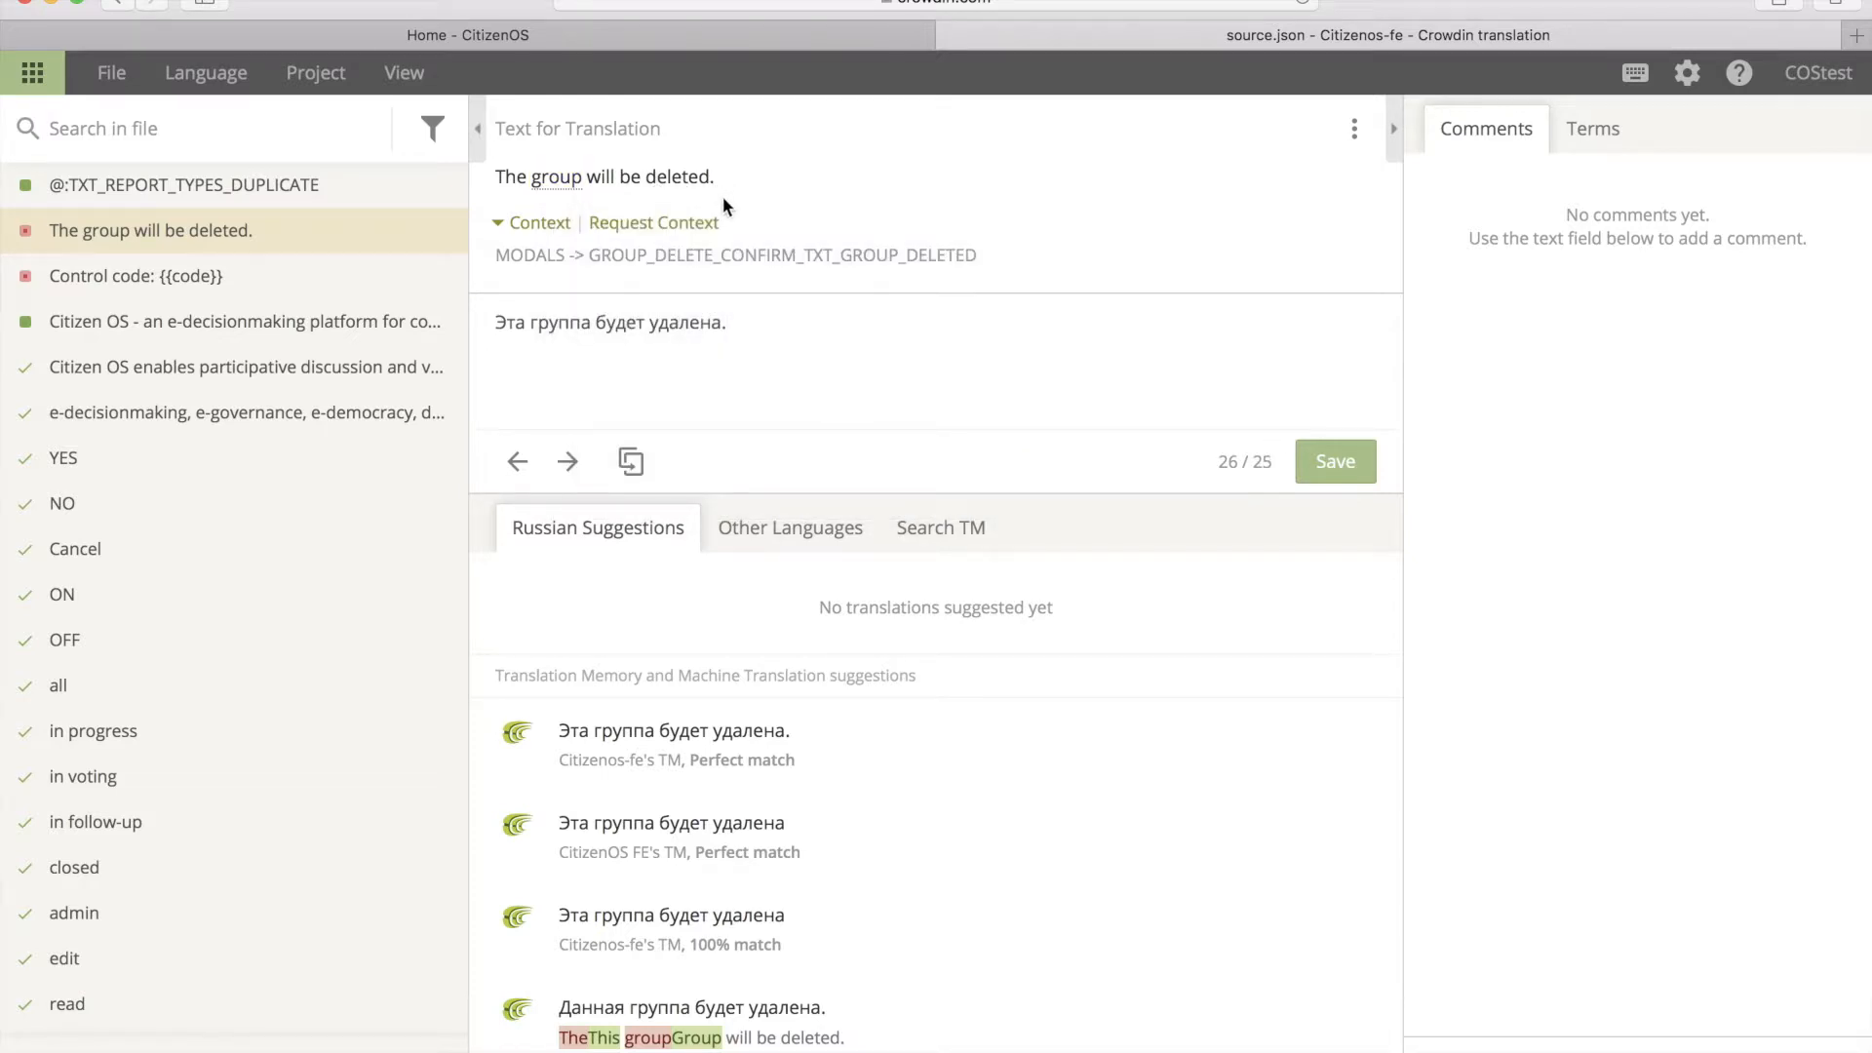
key(BackSpace)
click(1335, 463)
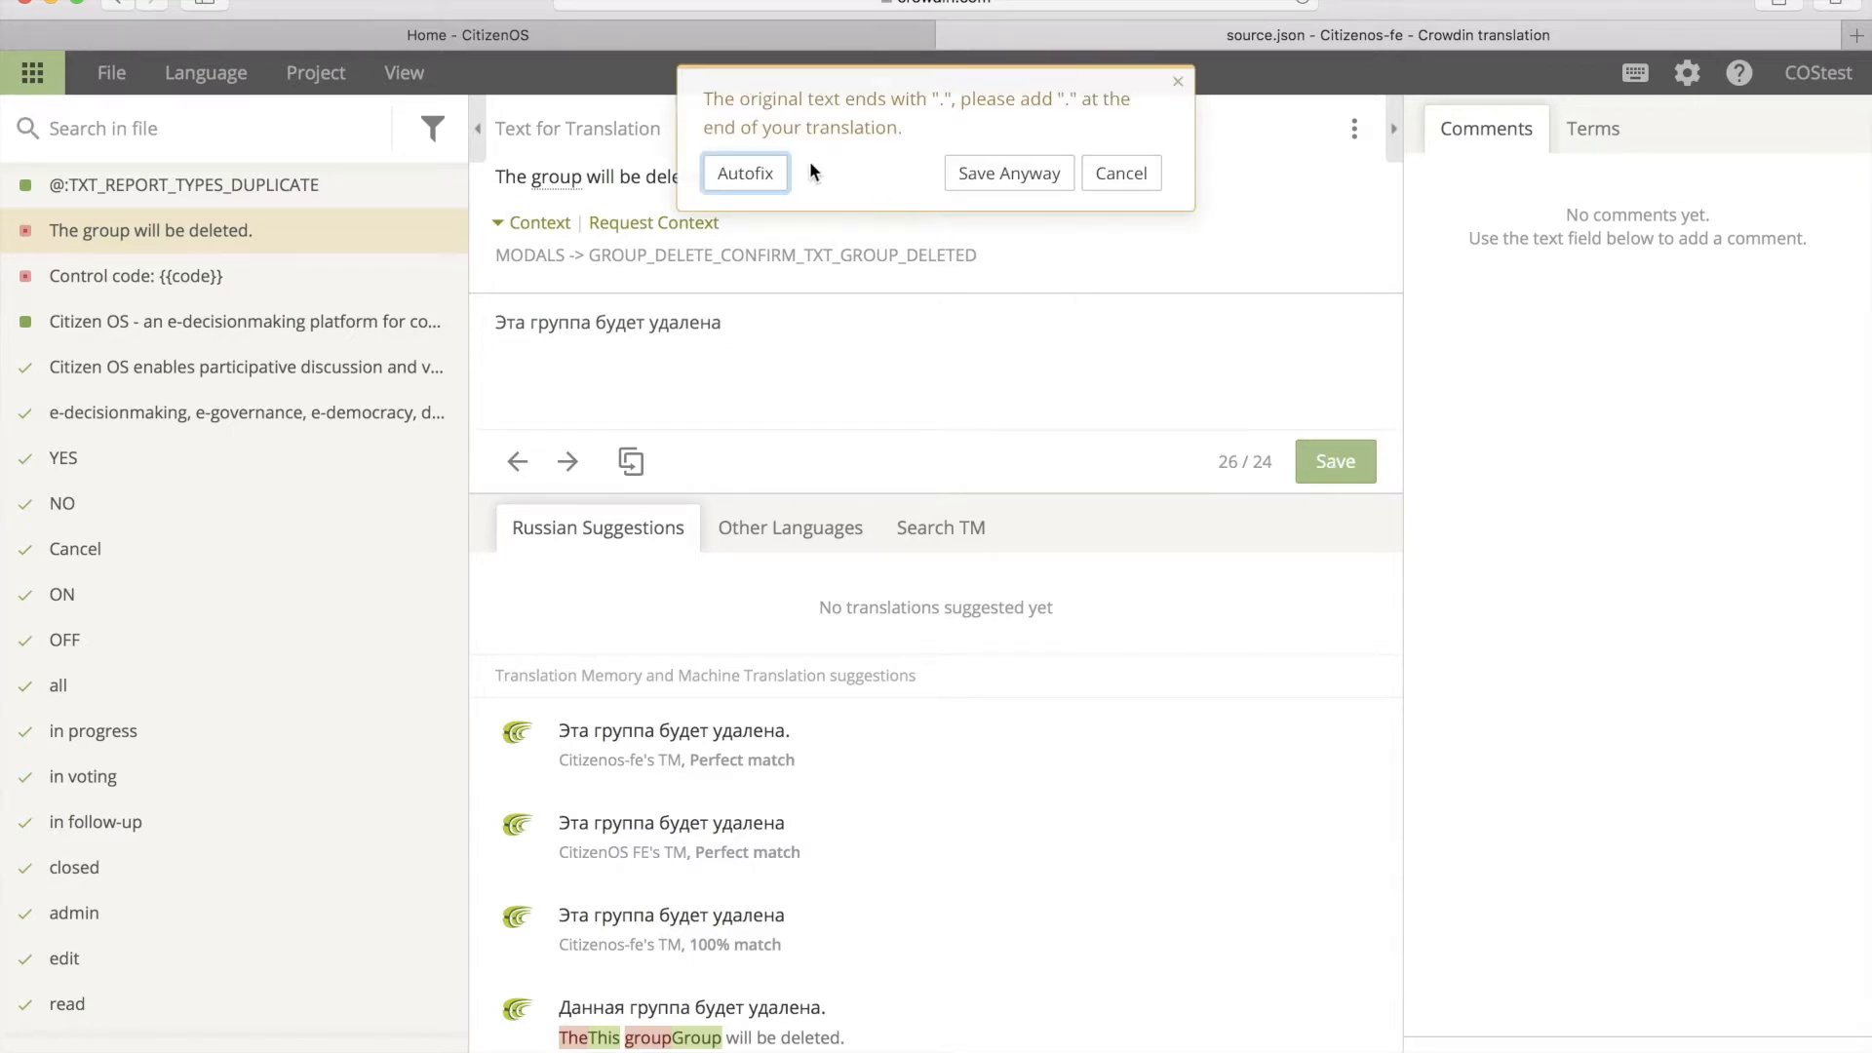
click(737, 174)
click(1335, 461)
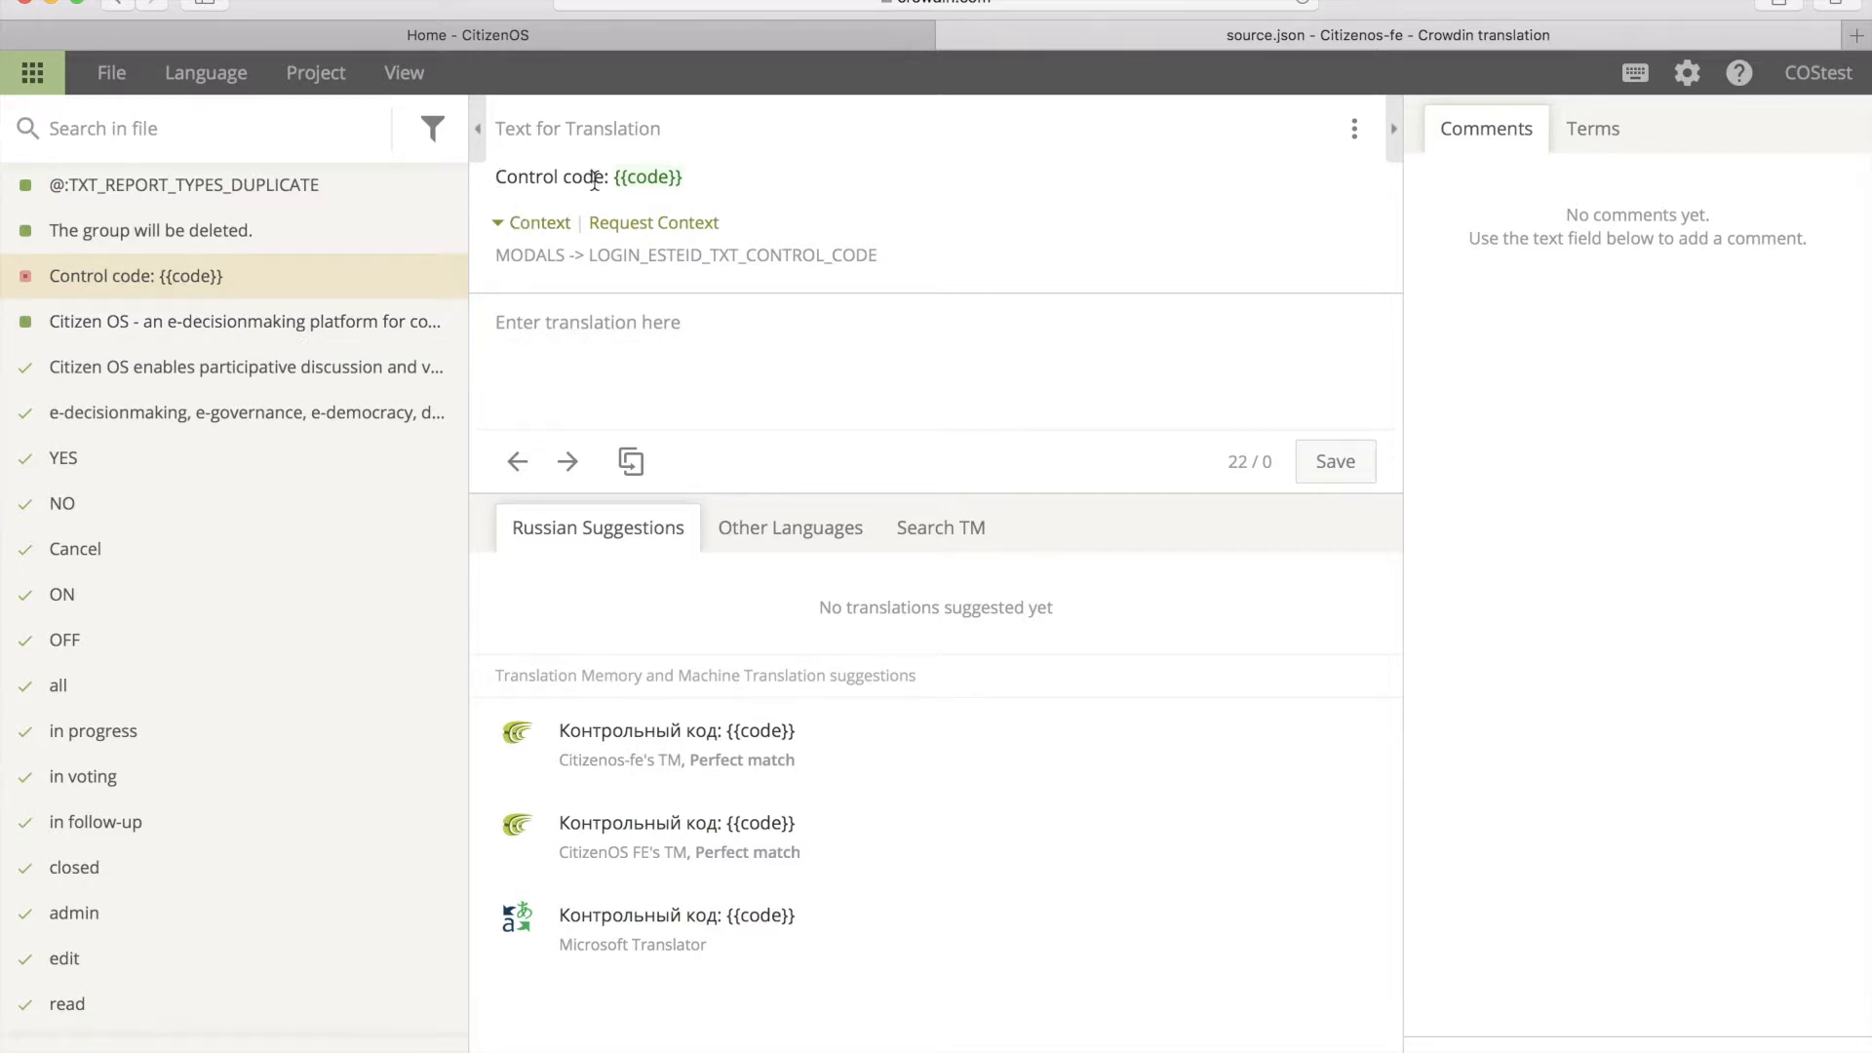
Step: Enter 'Контрольный код:', insert the {{code}} placeholder from the source, and save the translation
mouse_move(663, 183)
text(Контроль)
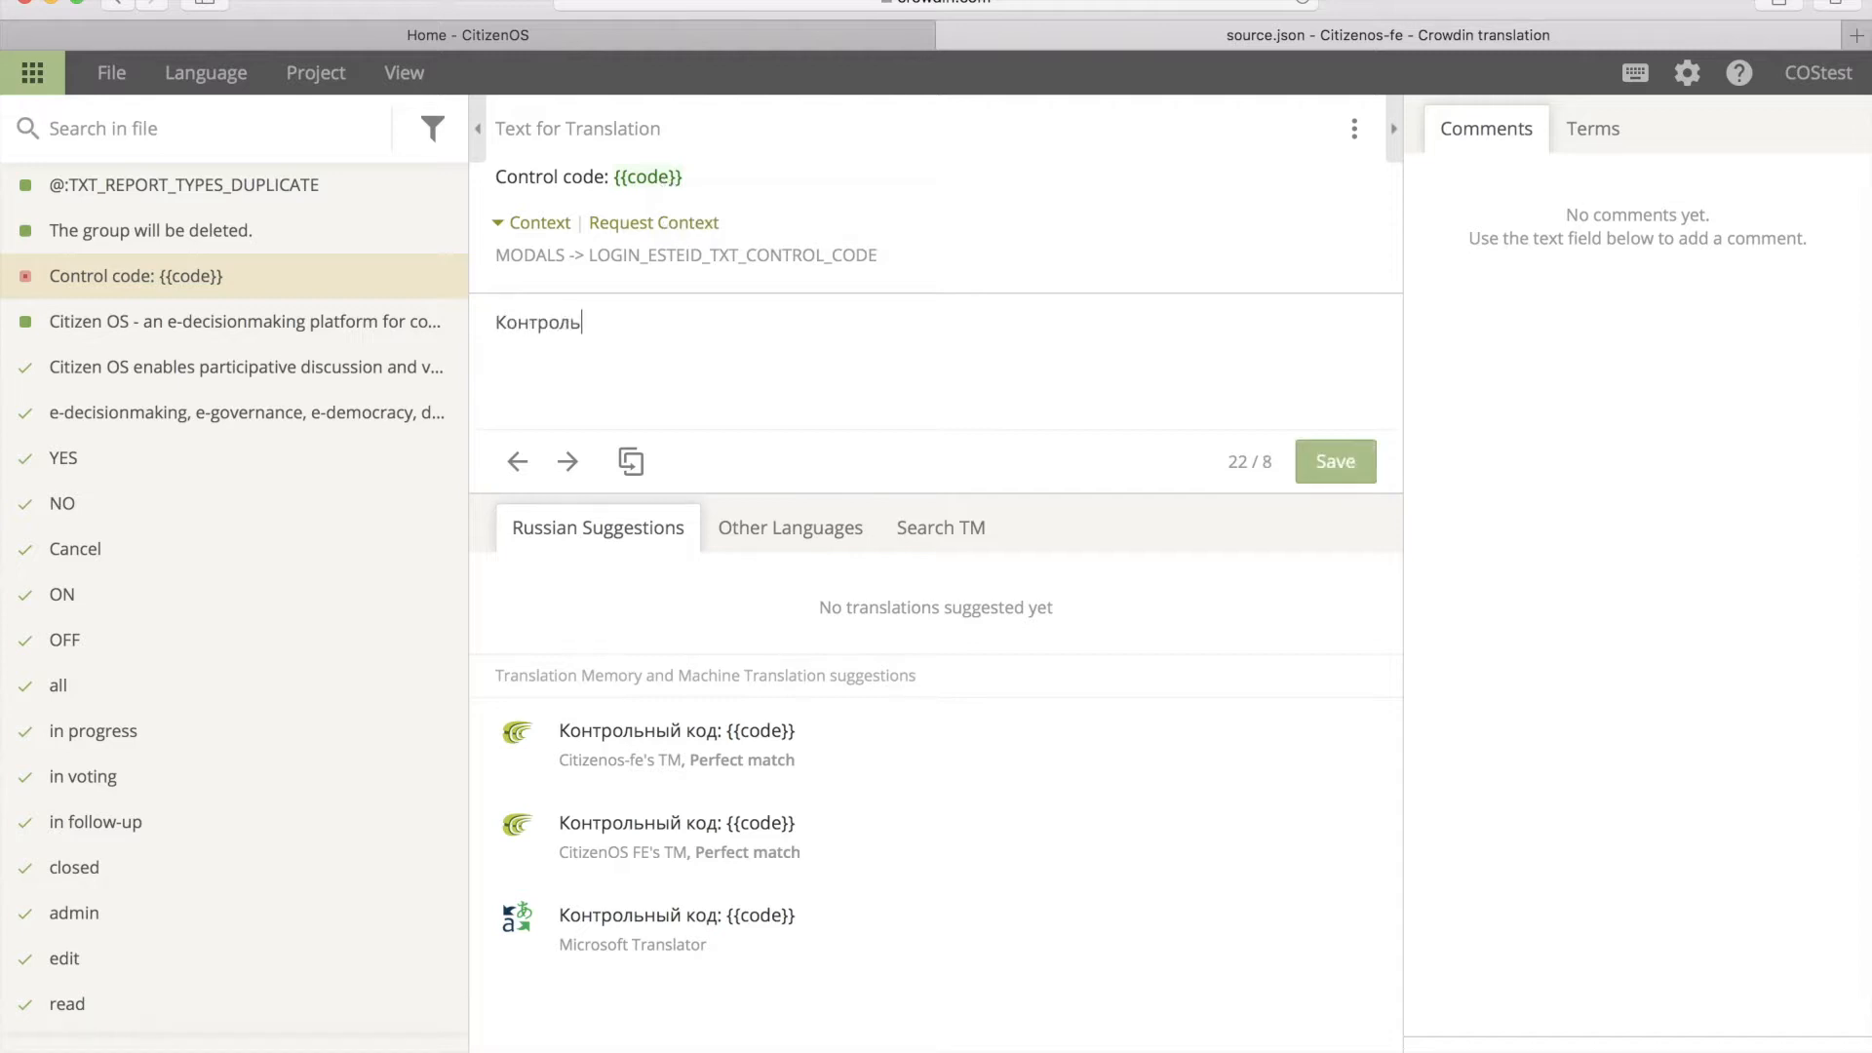
text(ный код:)
click(648, 179)
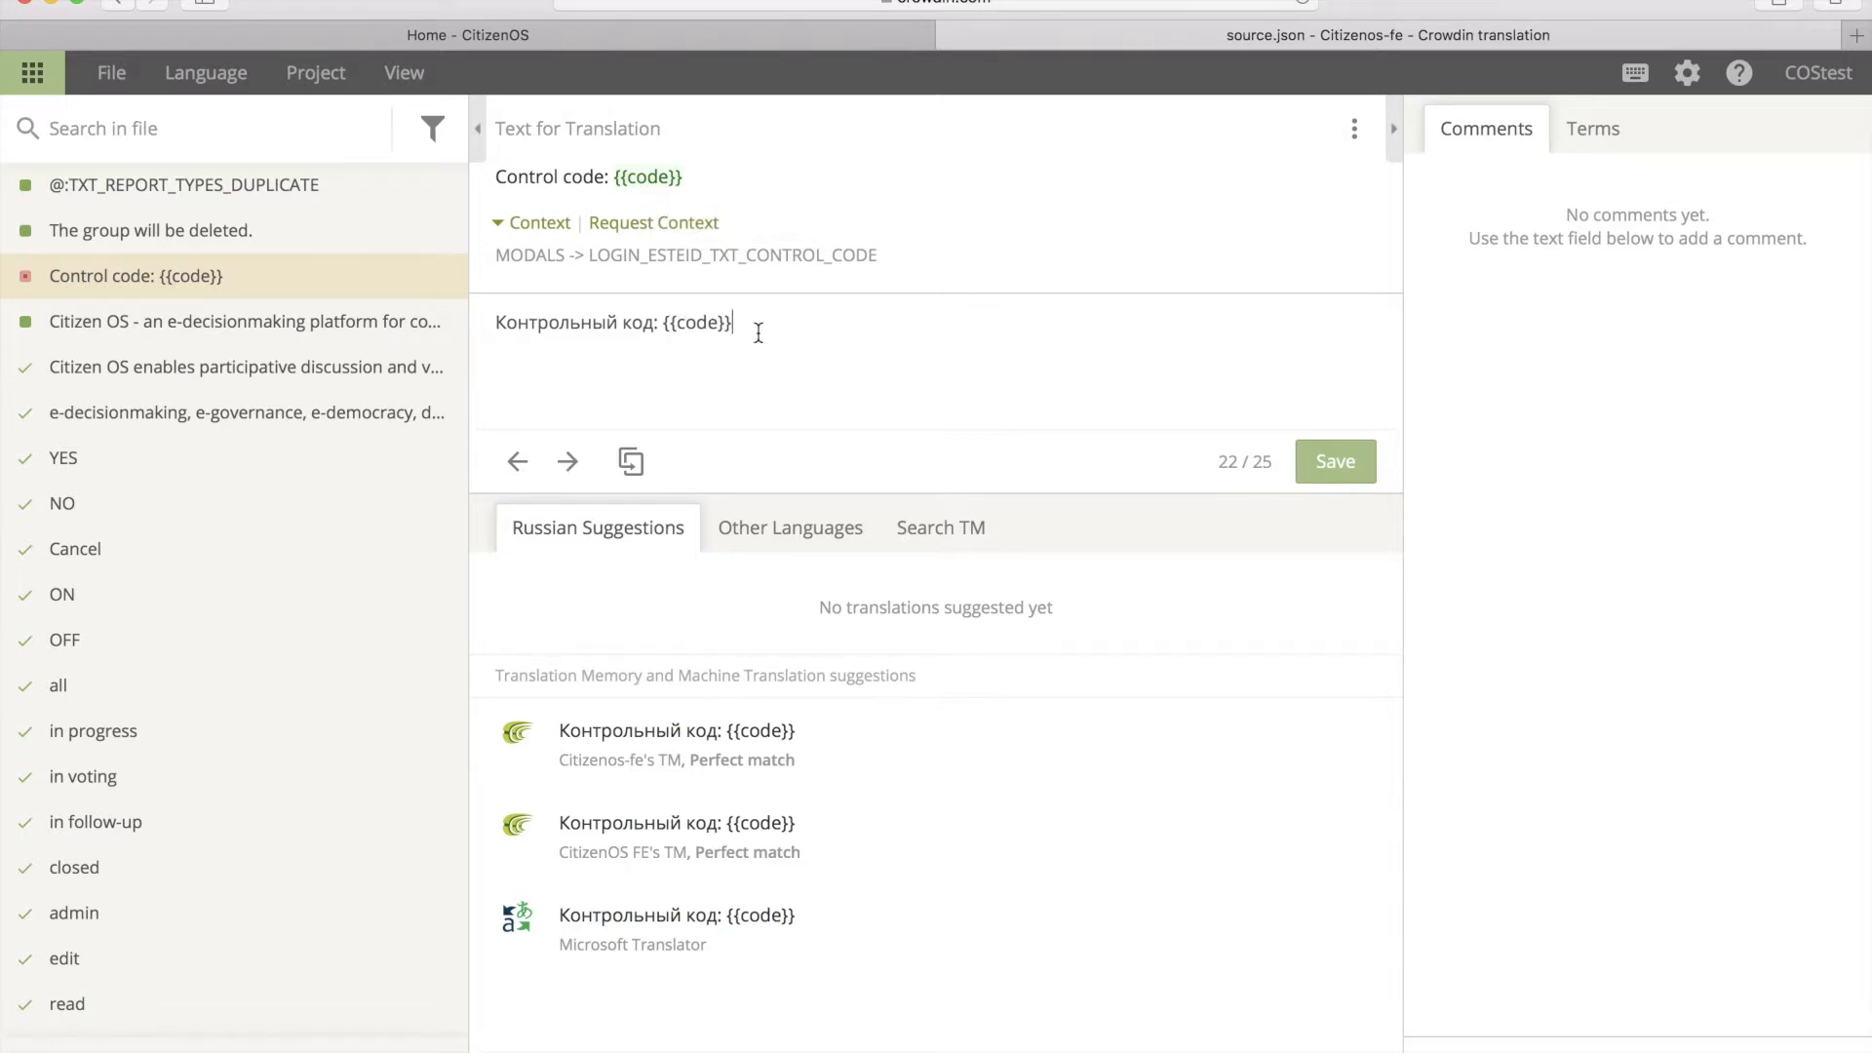
click(1344, 471)
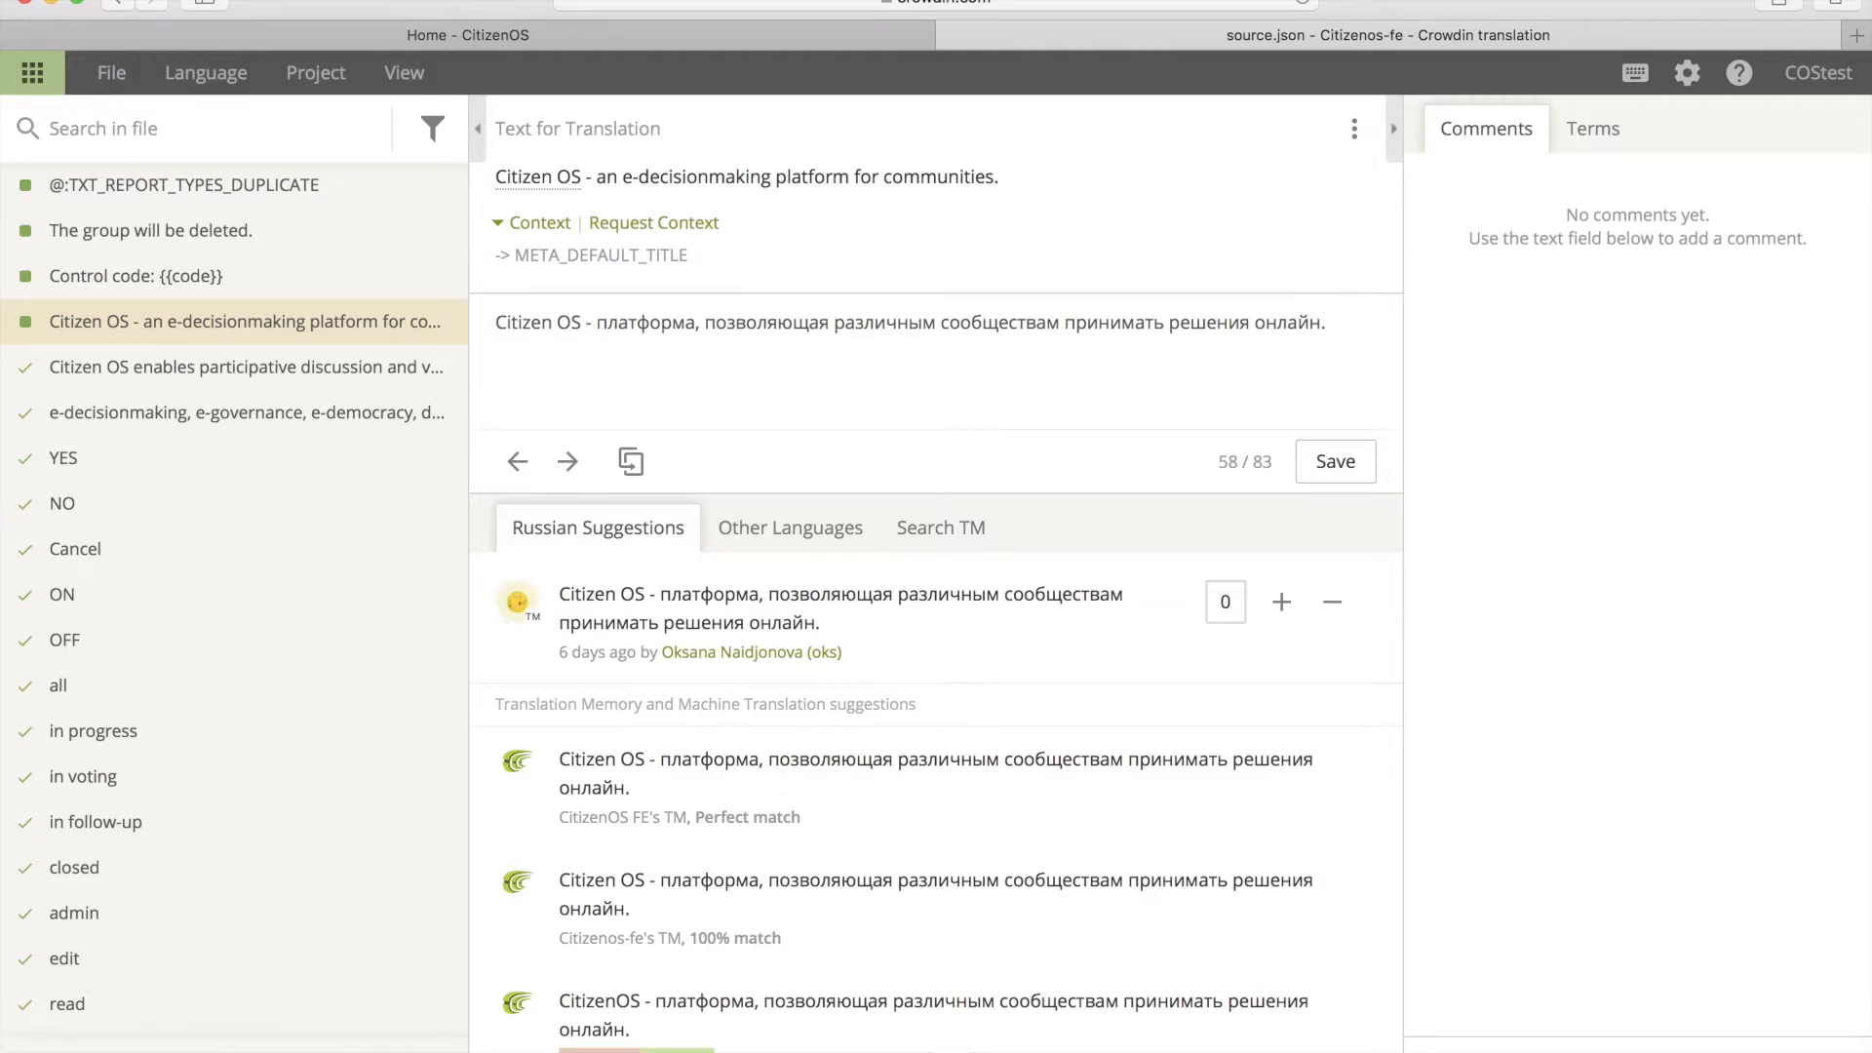
Step: Write the comment 'Please add context.' under the Lack of contextual information category on the Citizen OS title string
click(1541, 1048)
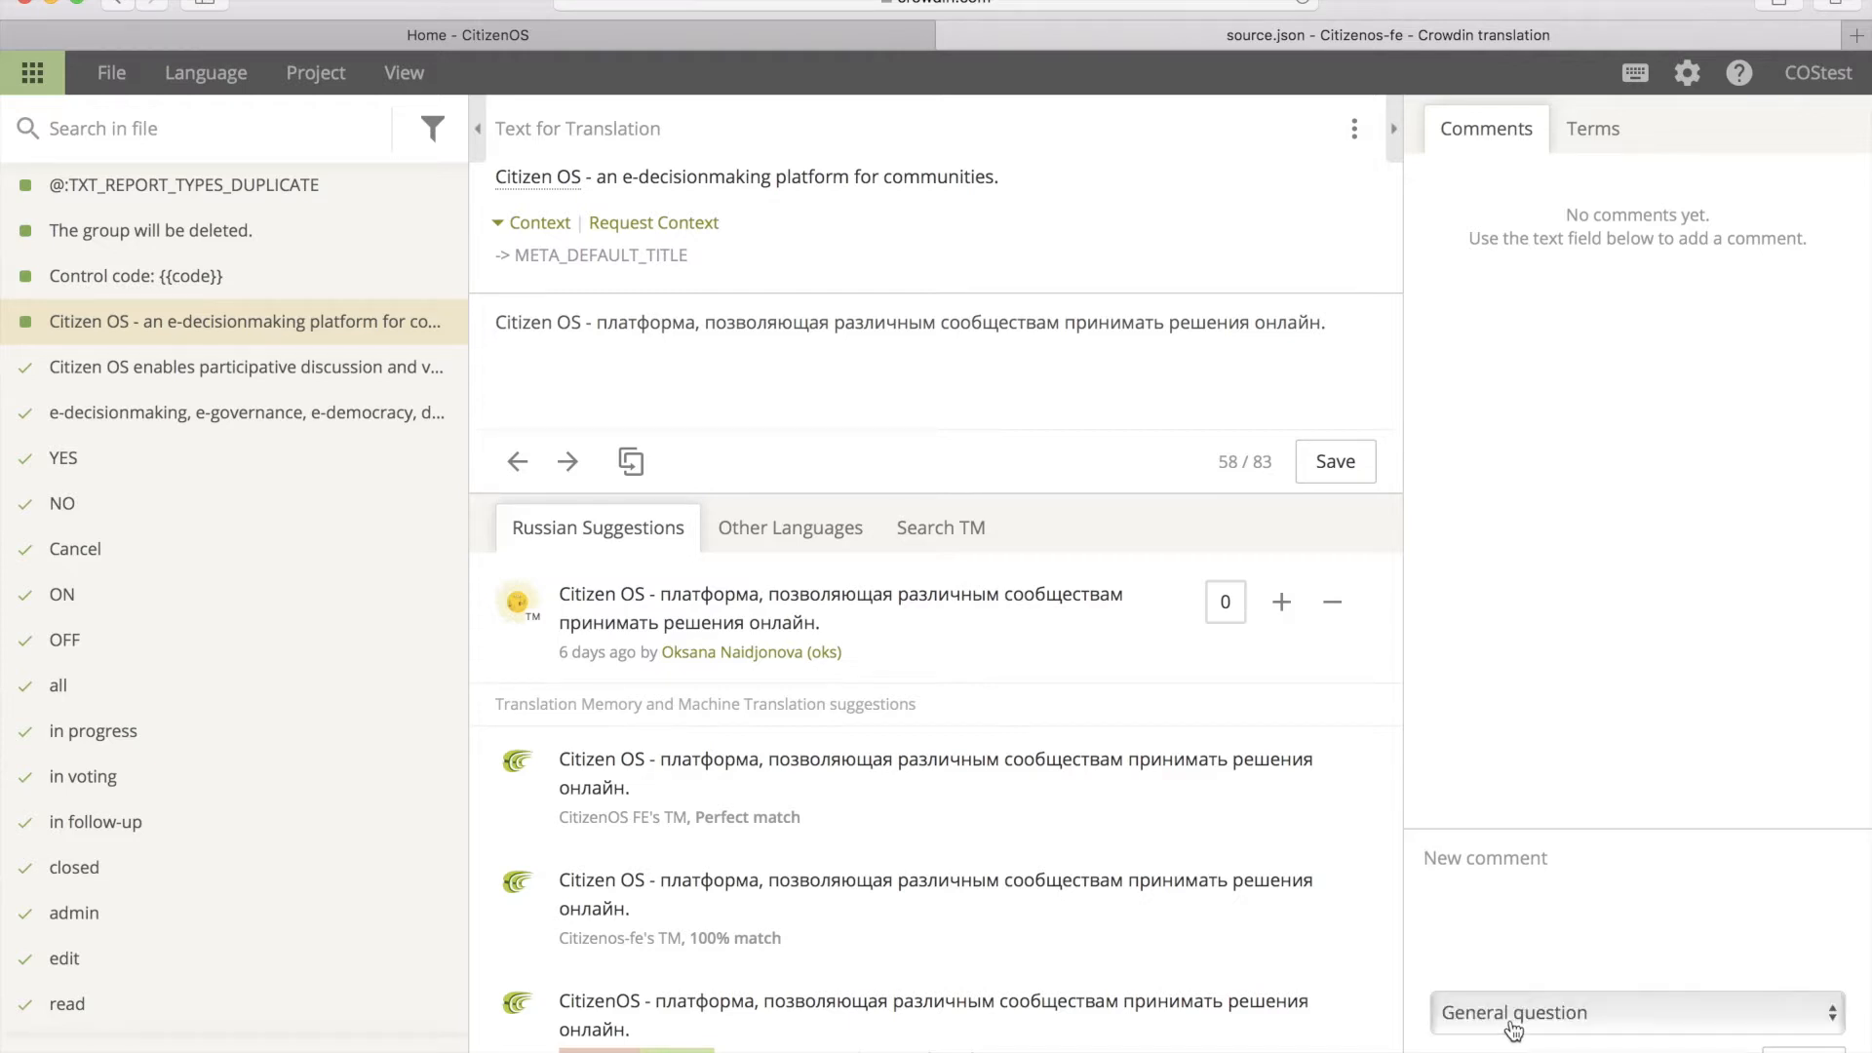
click(1513, 1018)
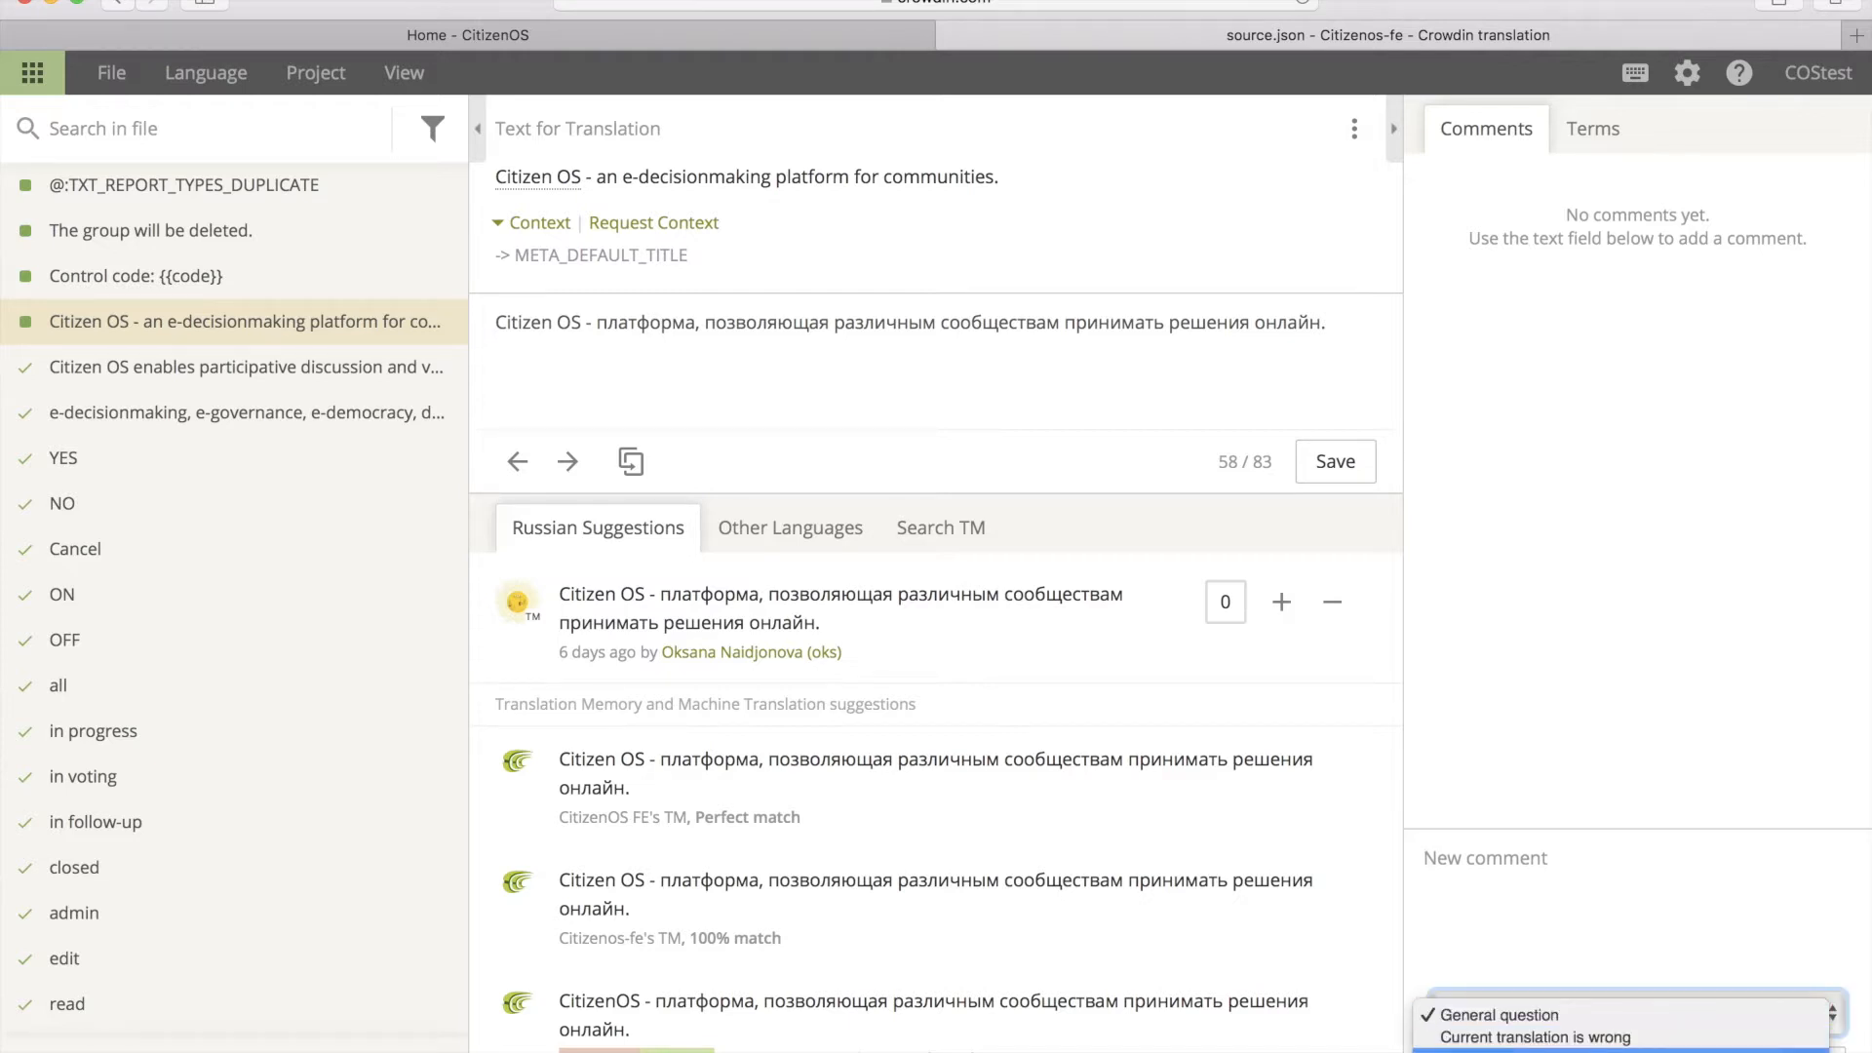
click(1513, 1051)
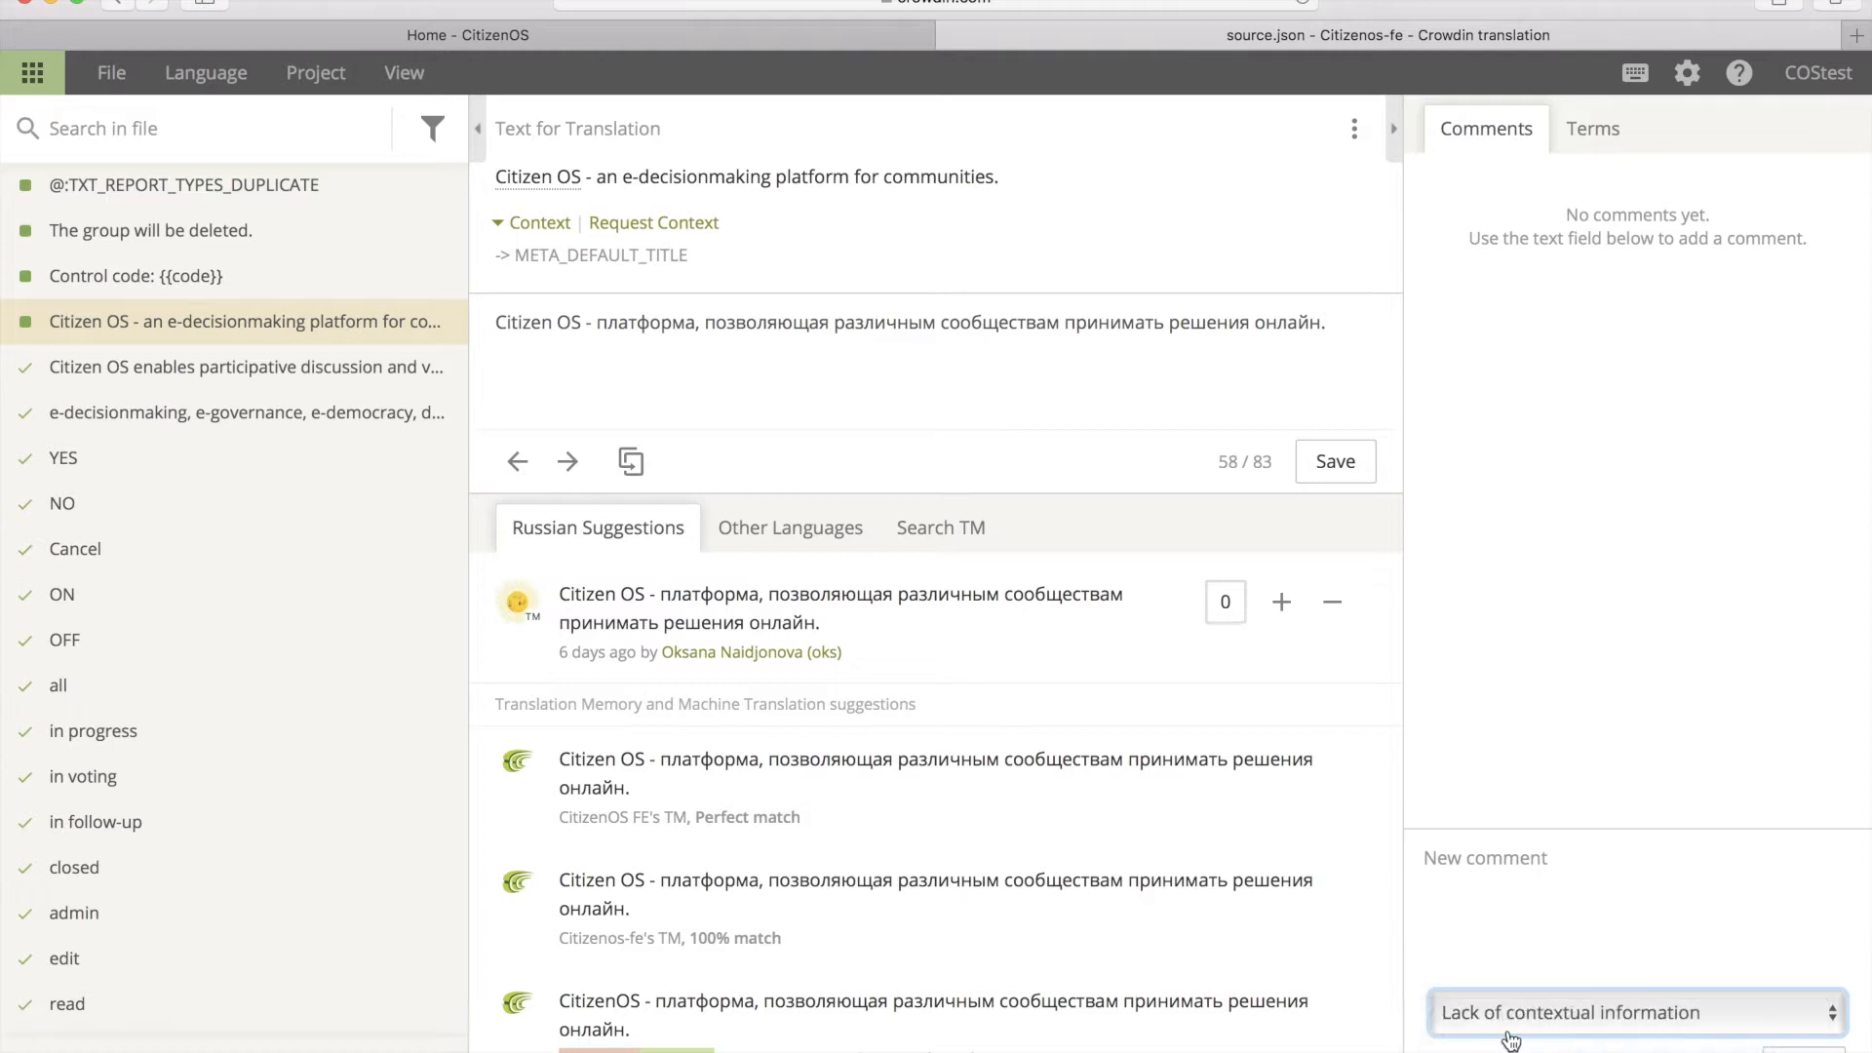
click(1478, 865)
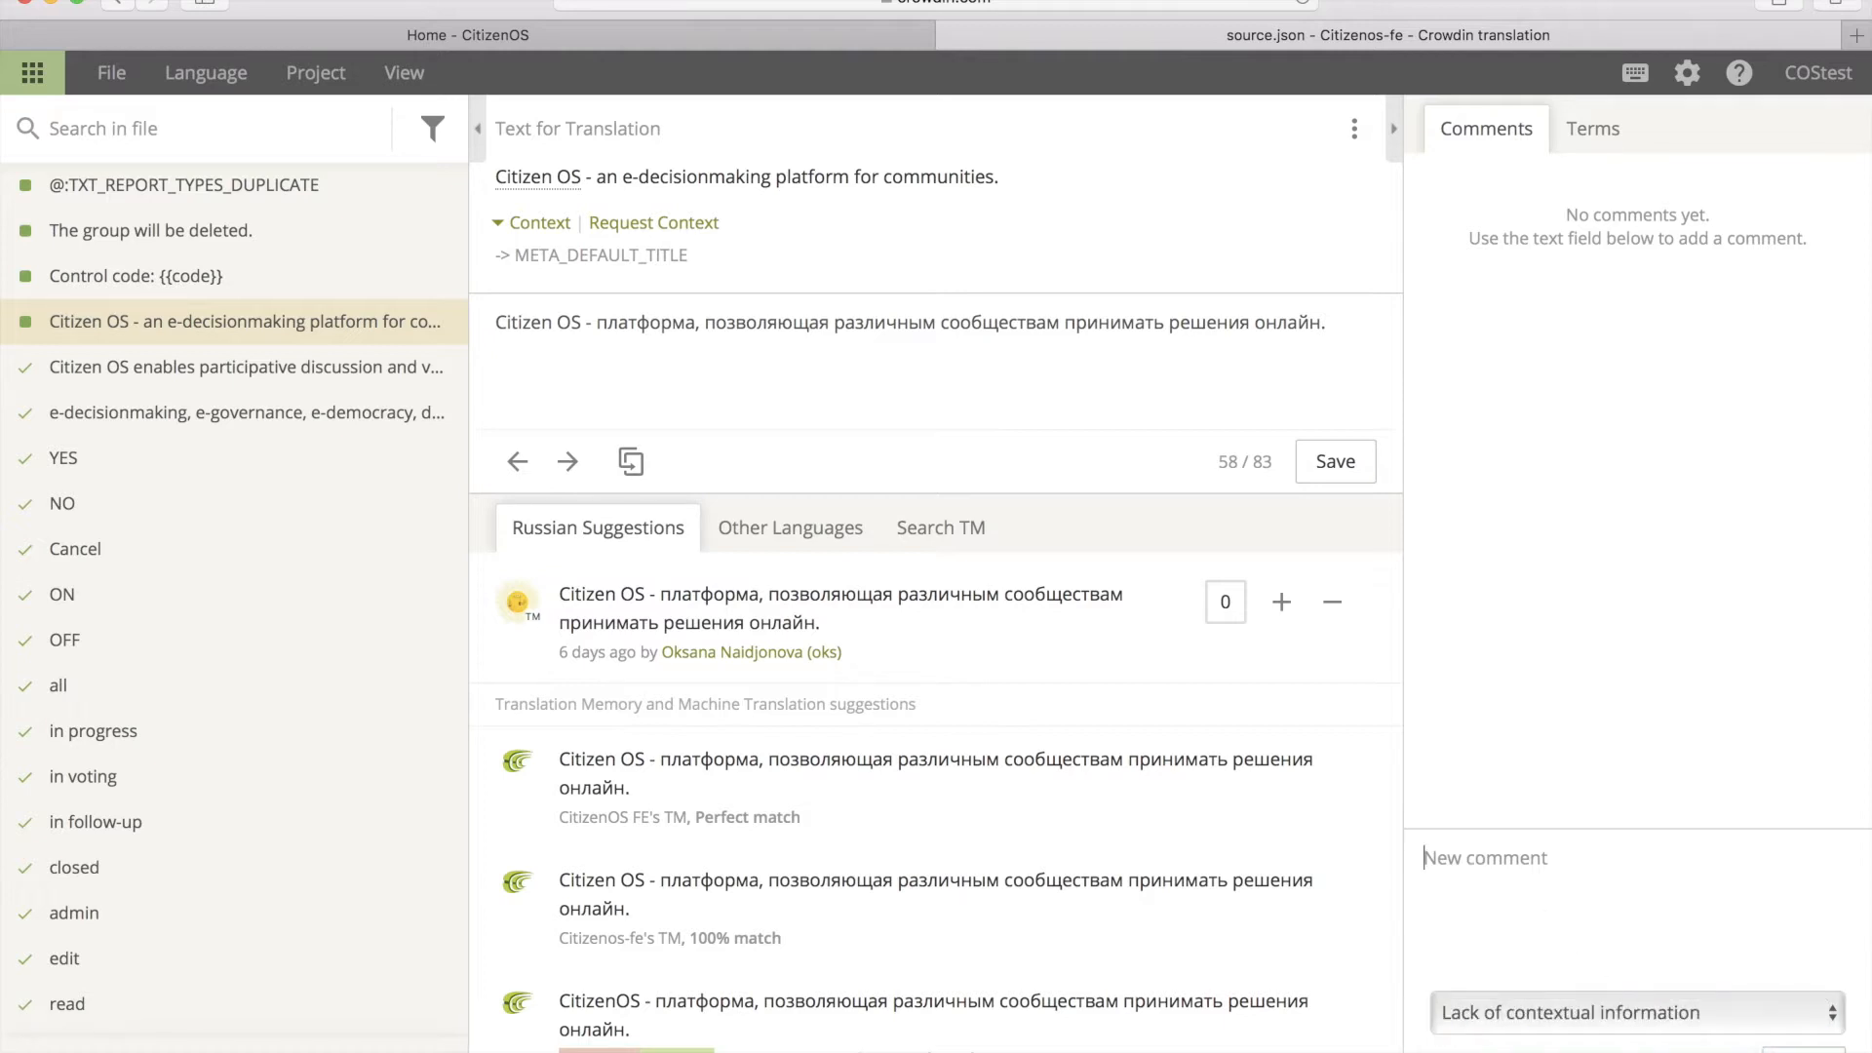
text(Please add context.)
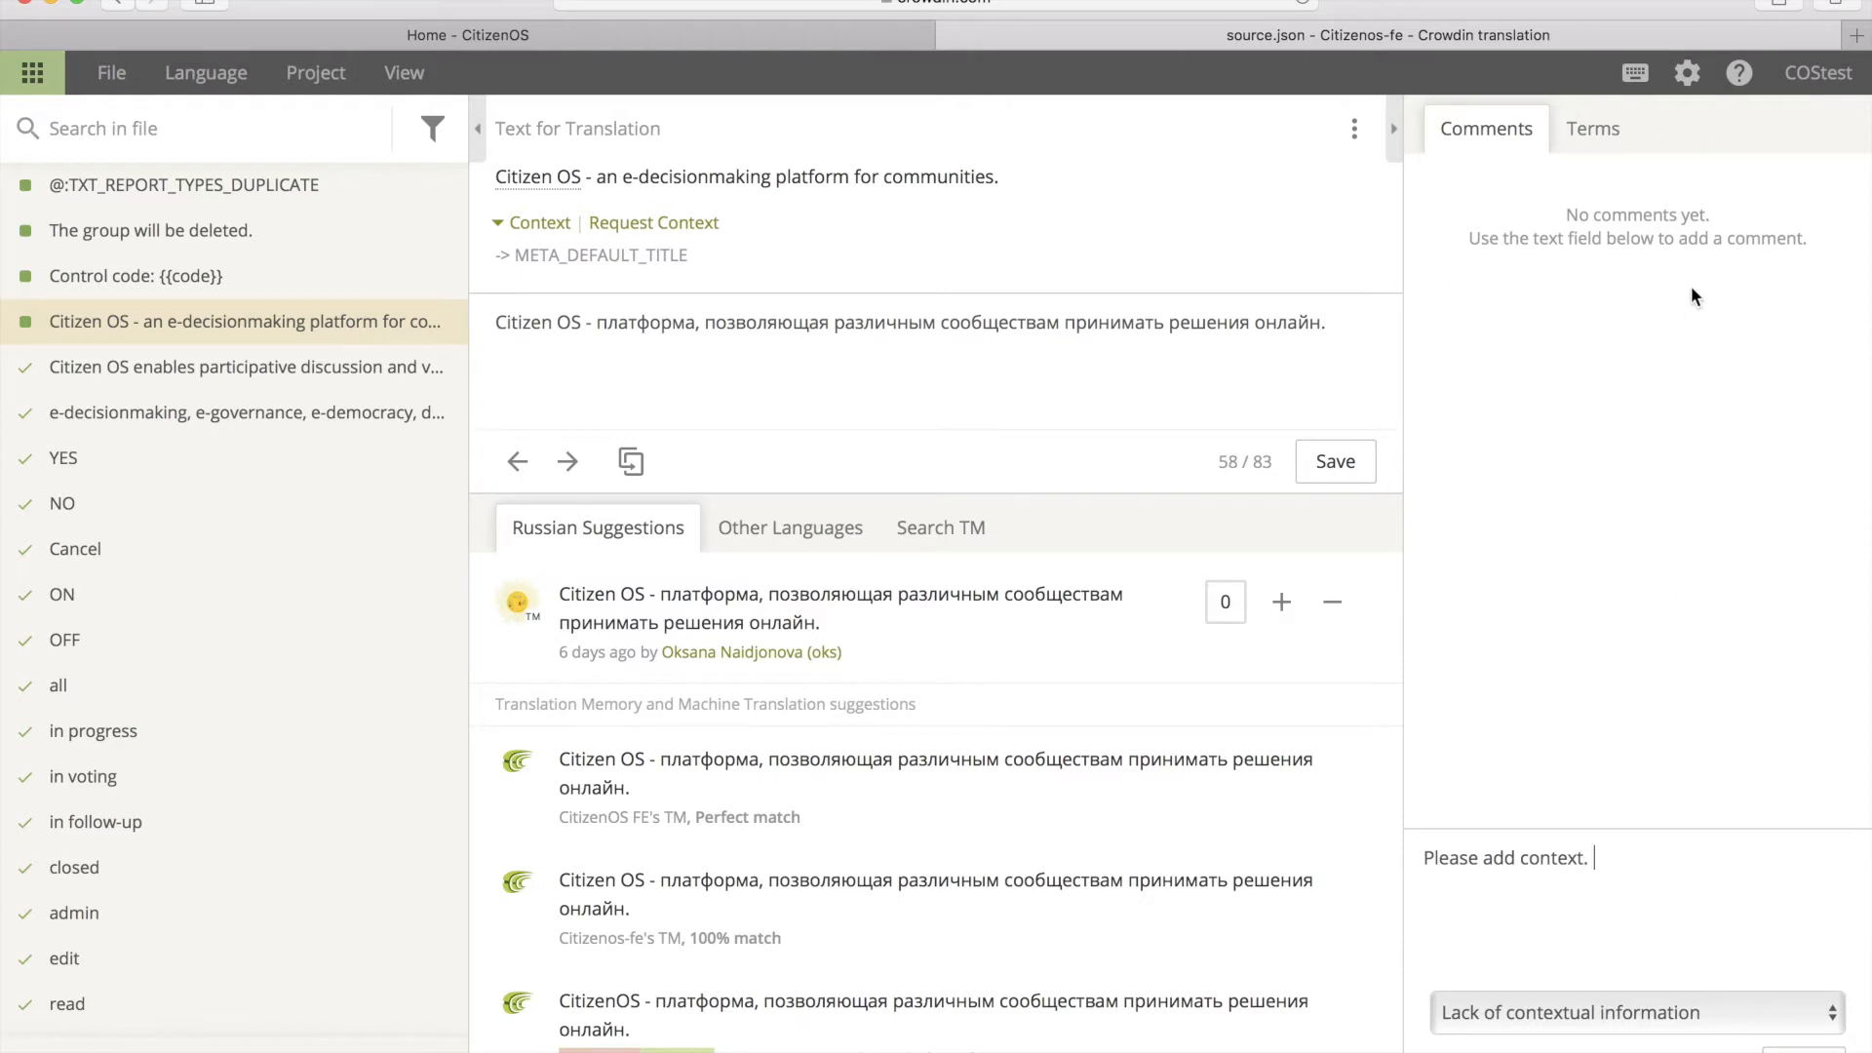
Step: Search the glossary terms for 'user' and filter the file's strings by 'user'
click(1604, 135)
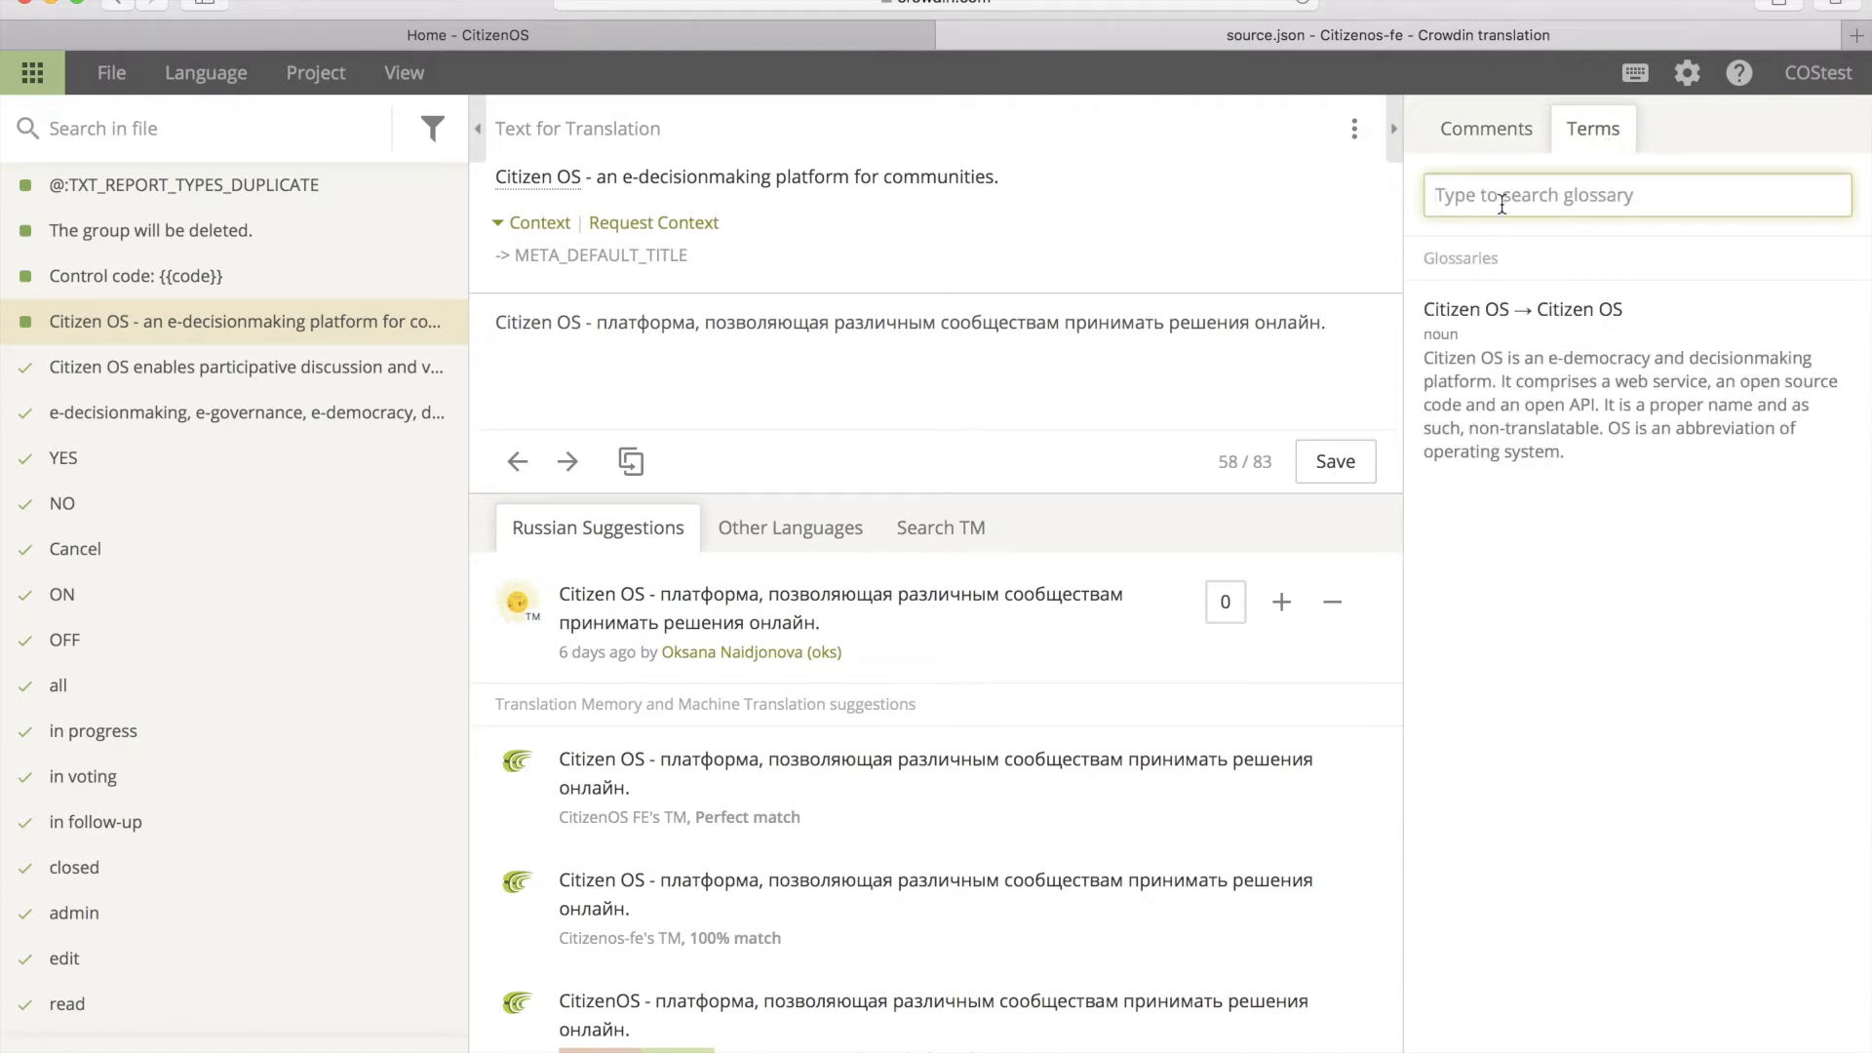
text(user)
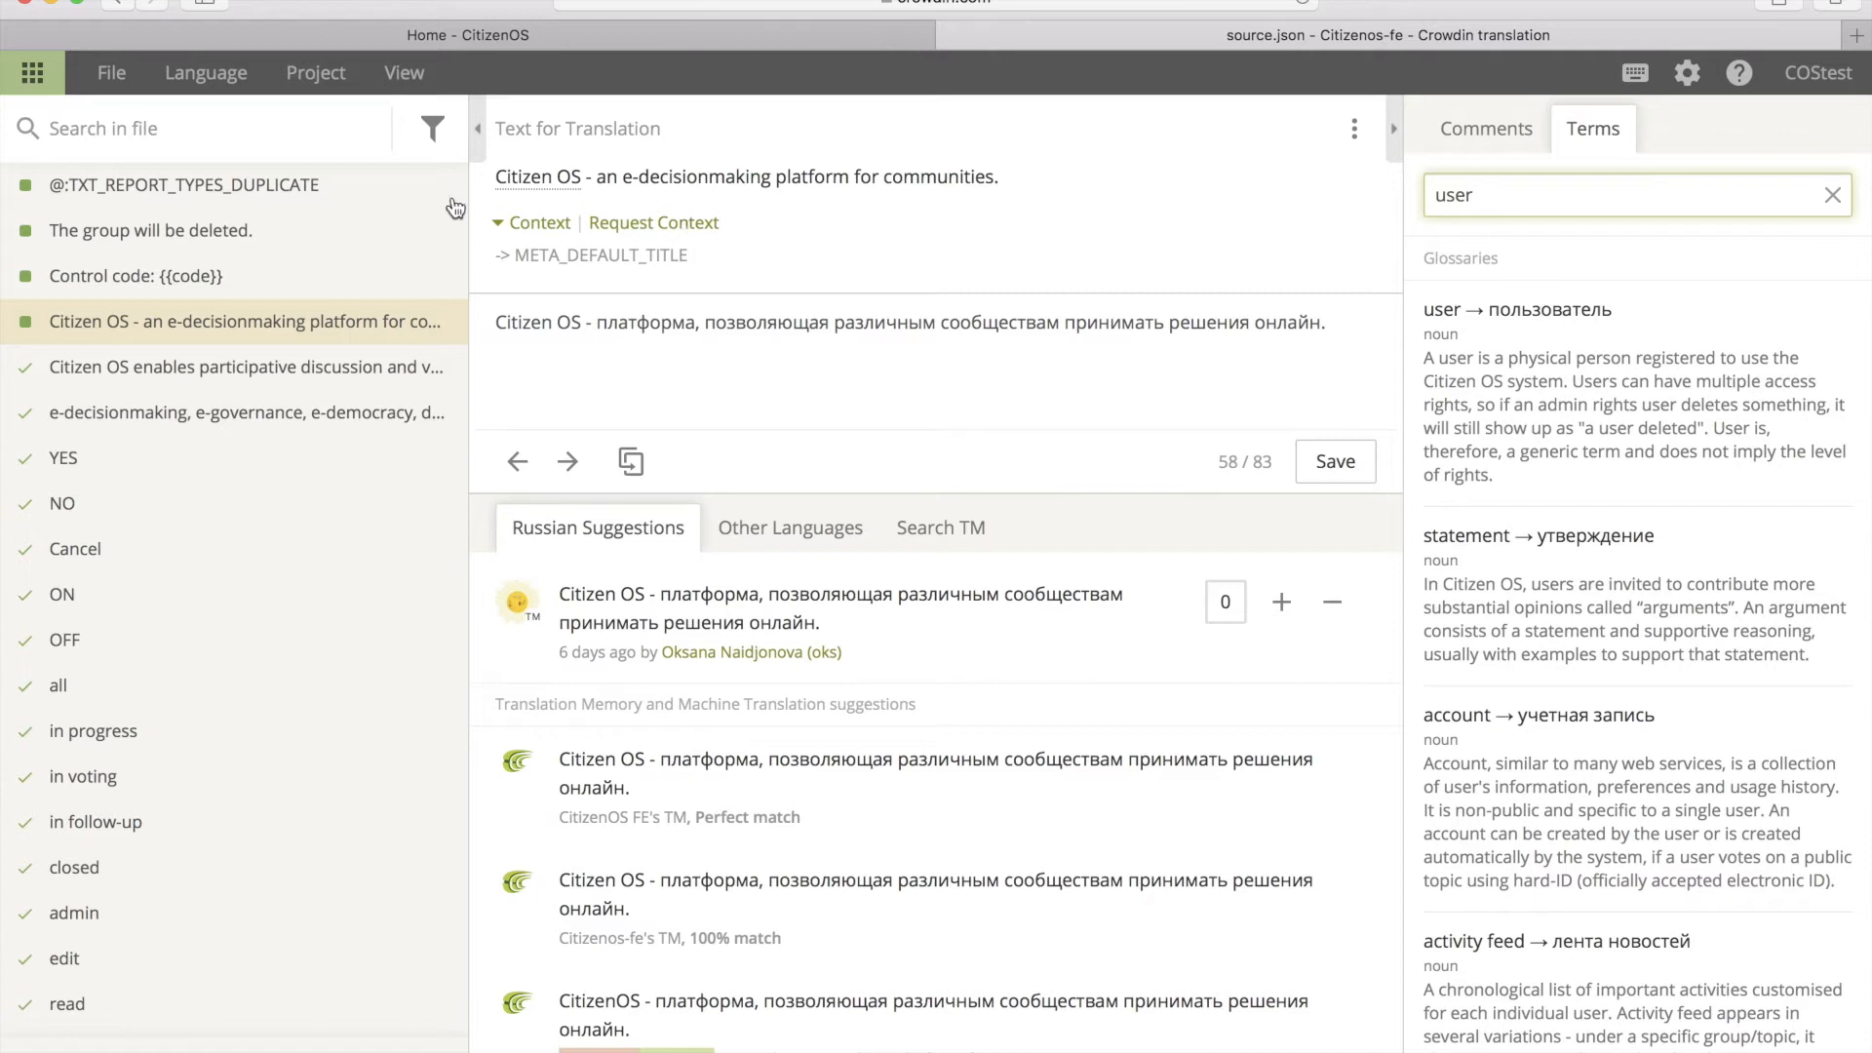
click(164, 127)
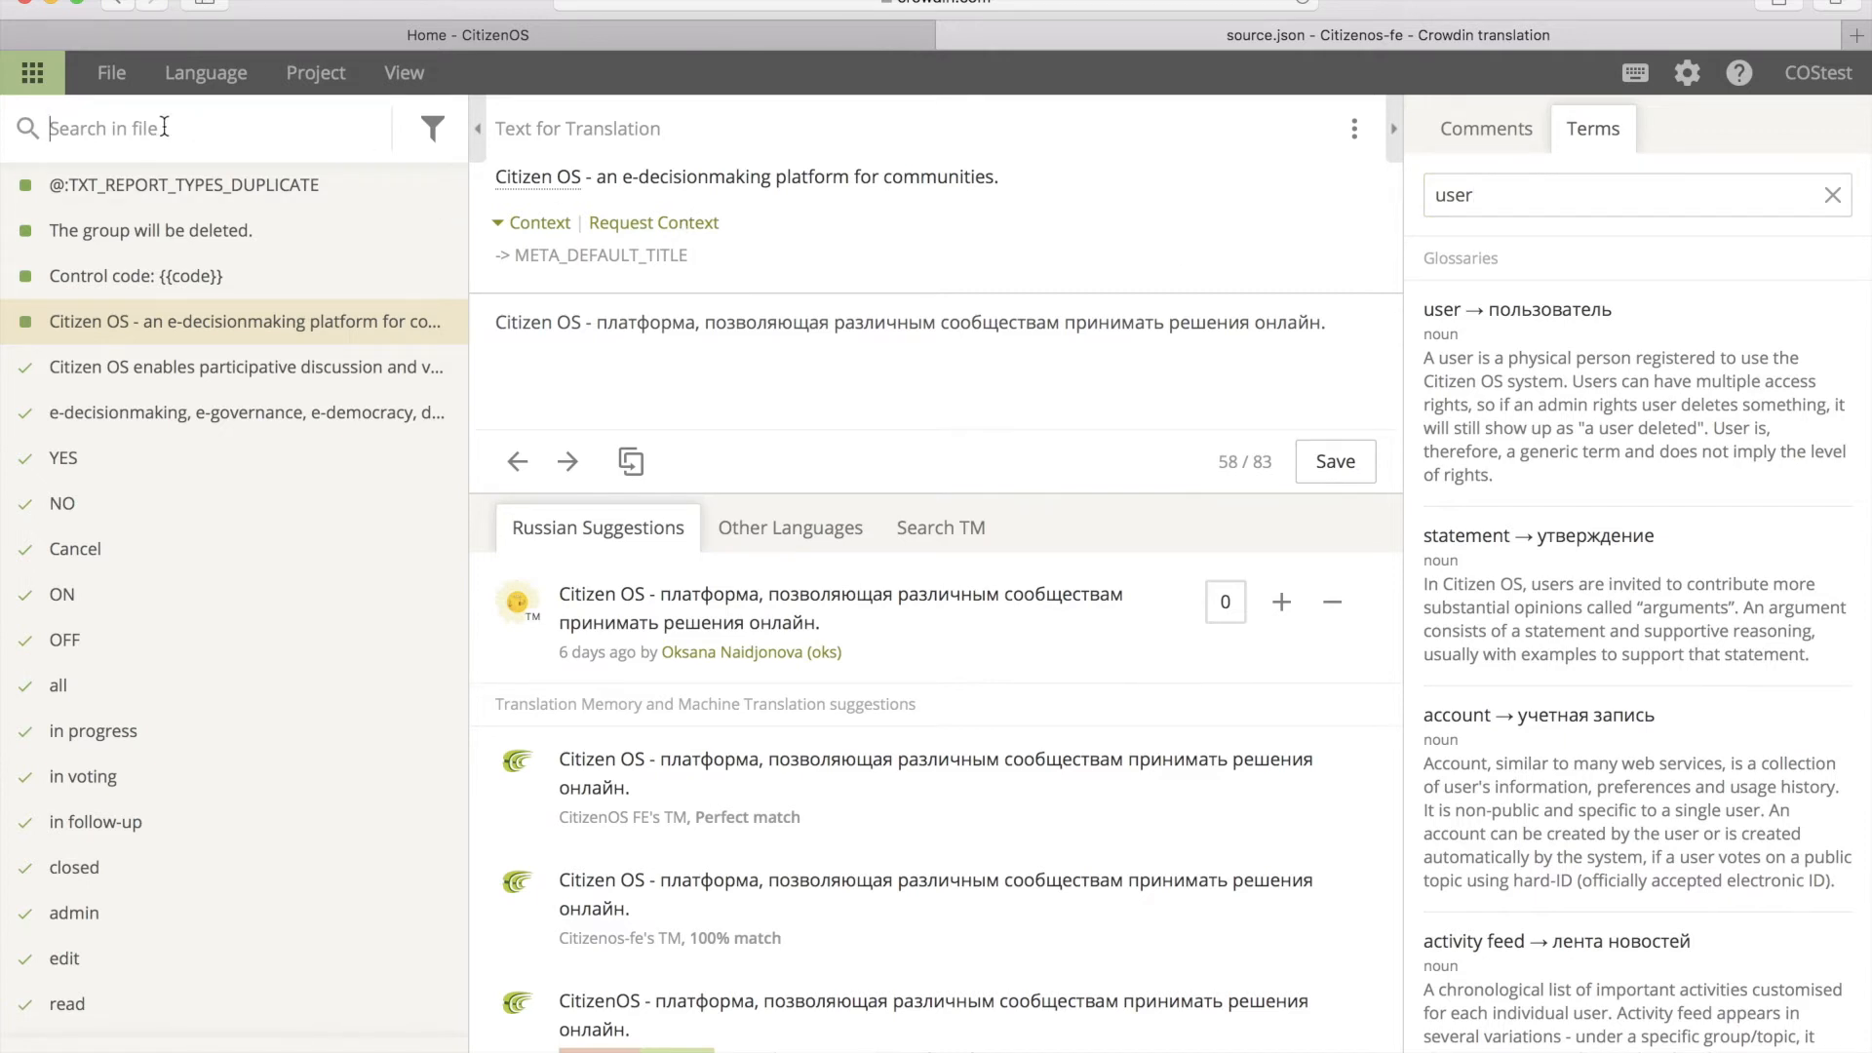
text(user)
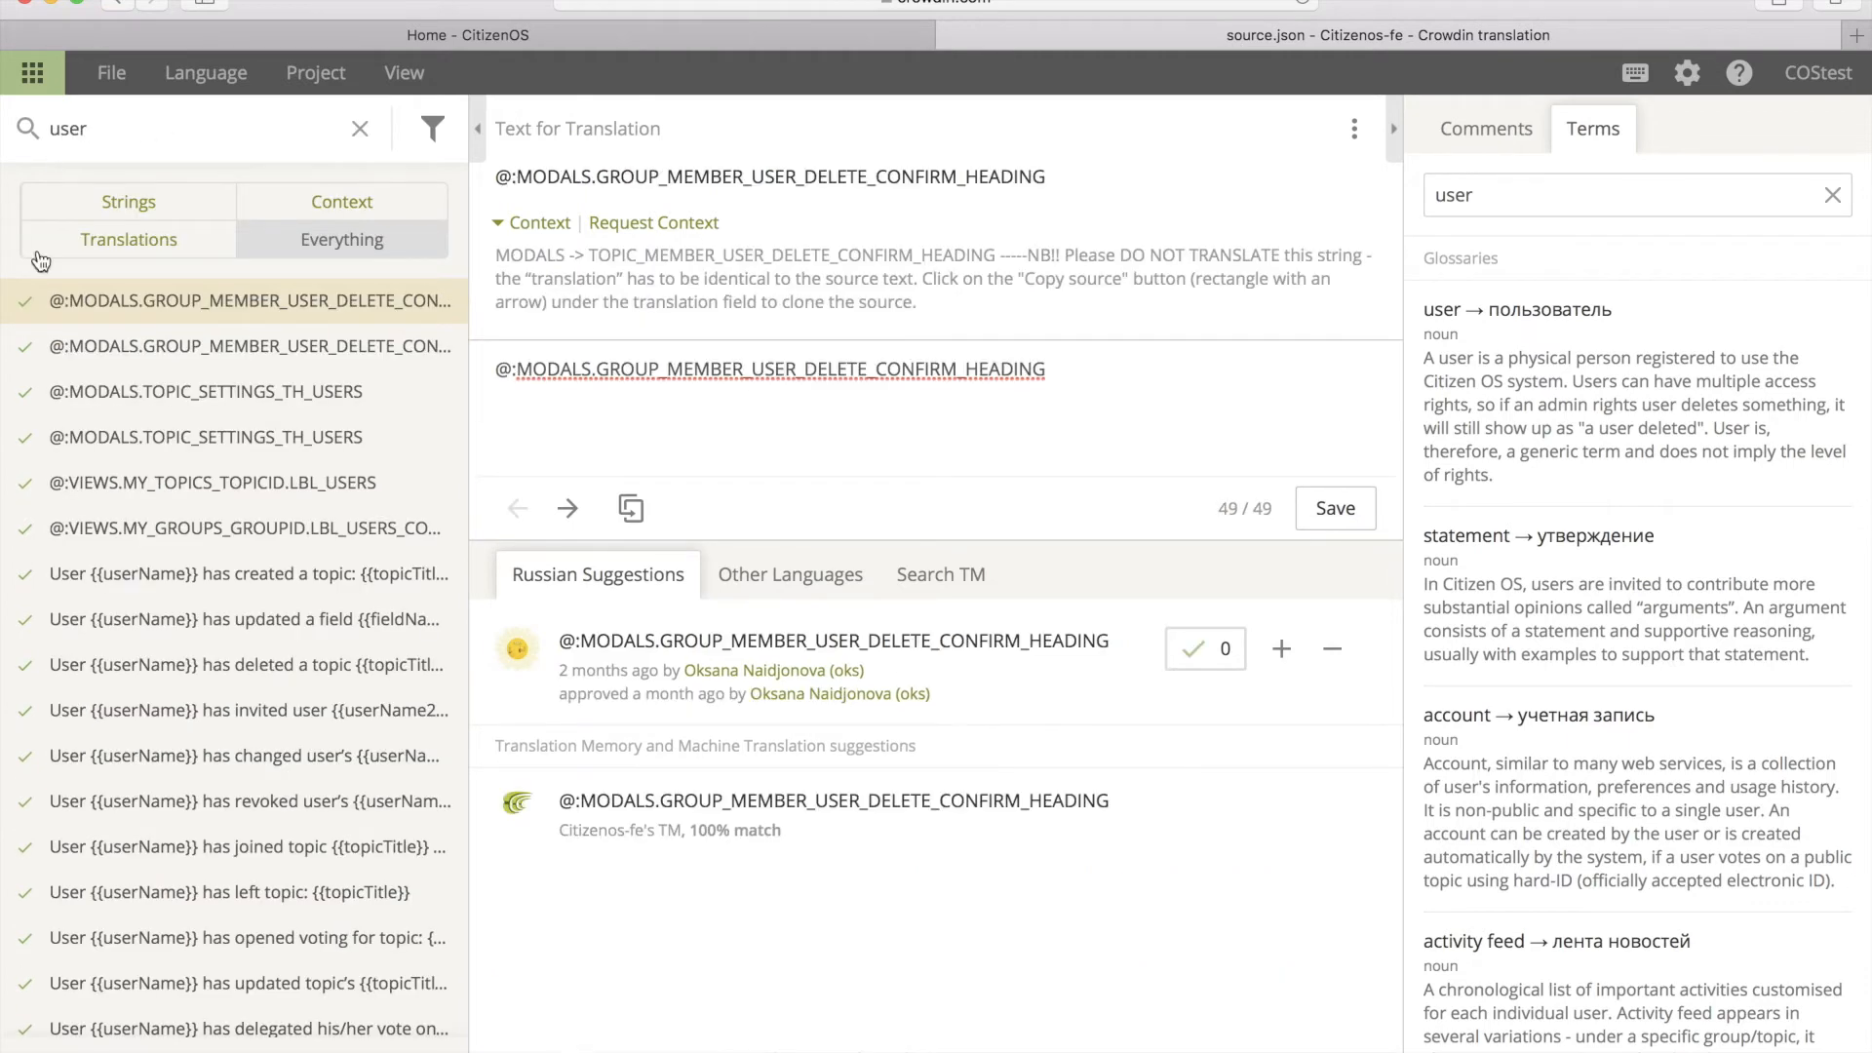
Step: Open the string about revoking a user's access and view its translations in other languages
scroll(152, 371, down, 5)
click(156, 585)
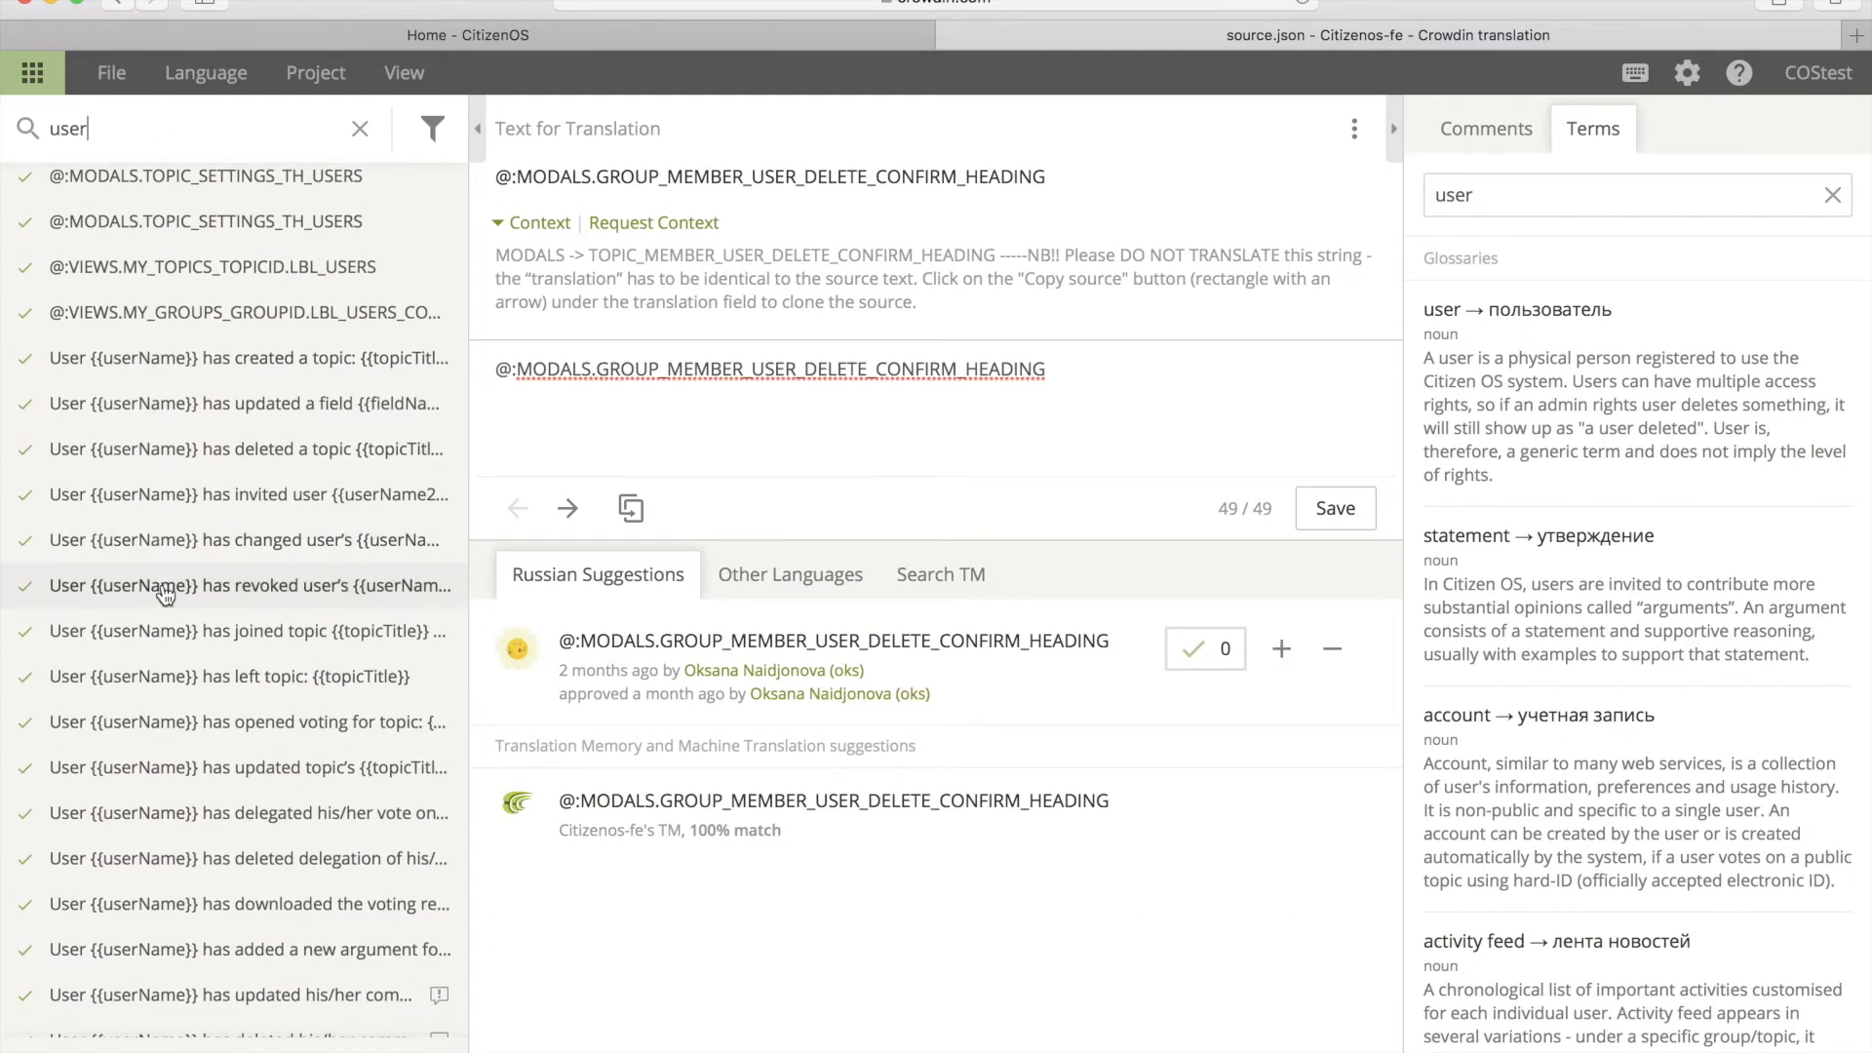
scroll(800, 612, down, 1)
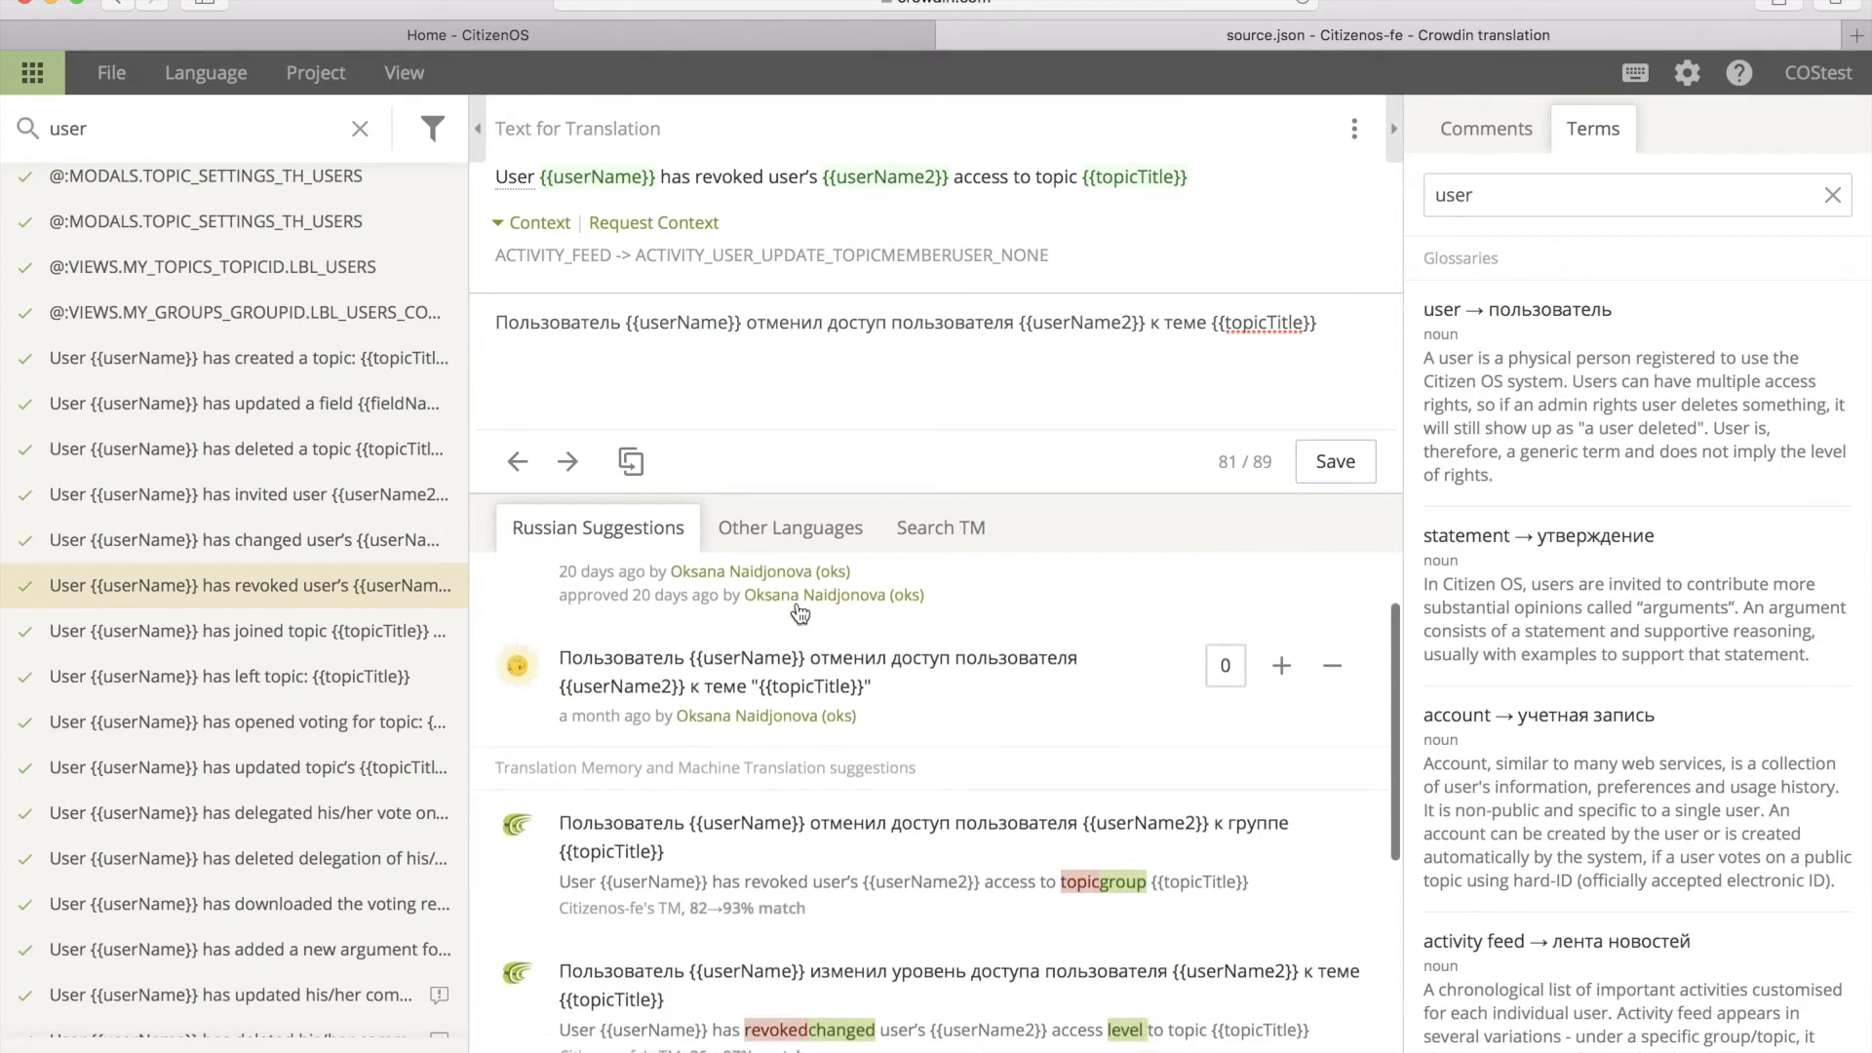
scroll(800, 609, up, 2)
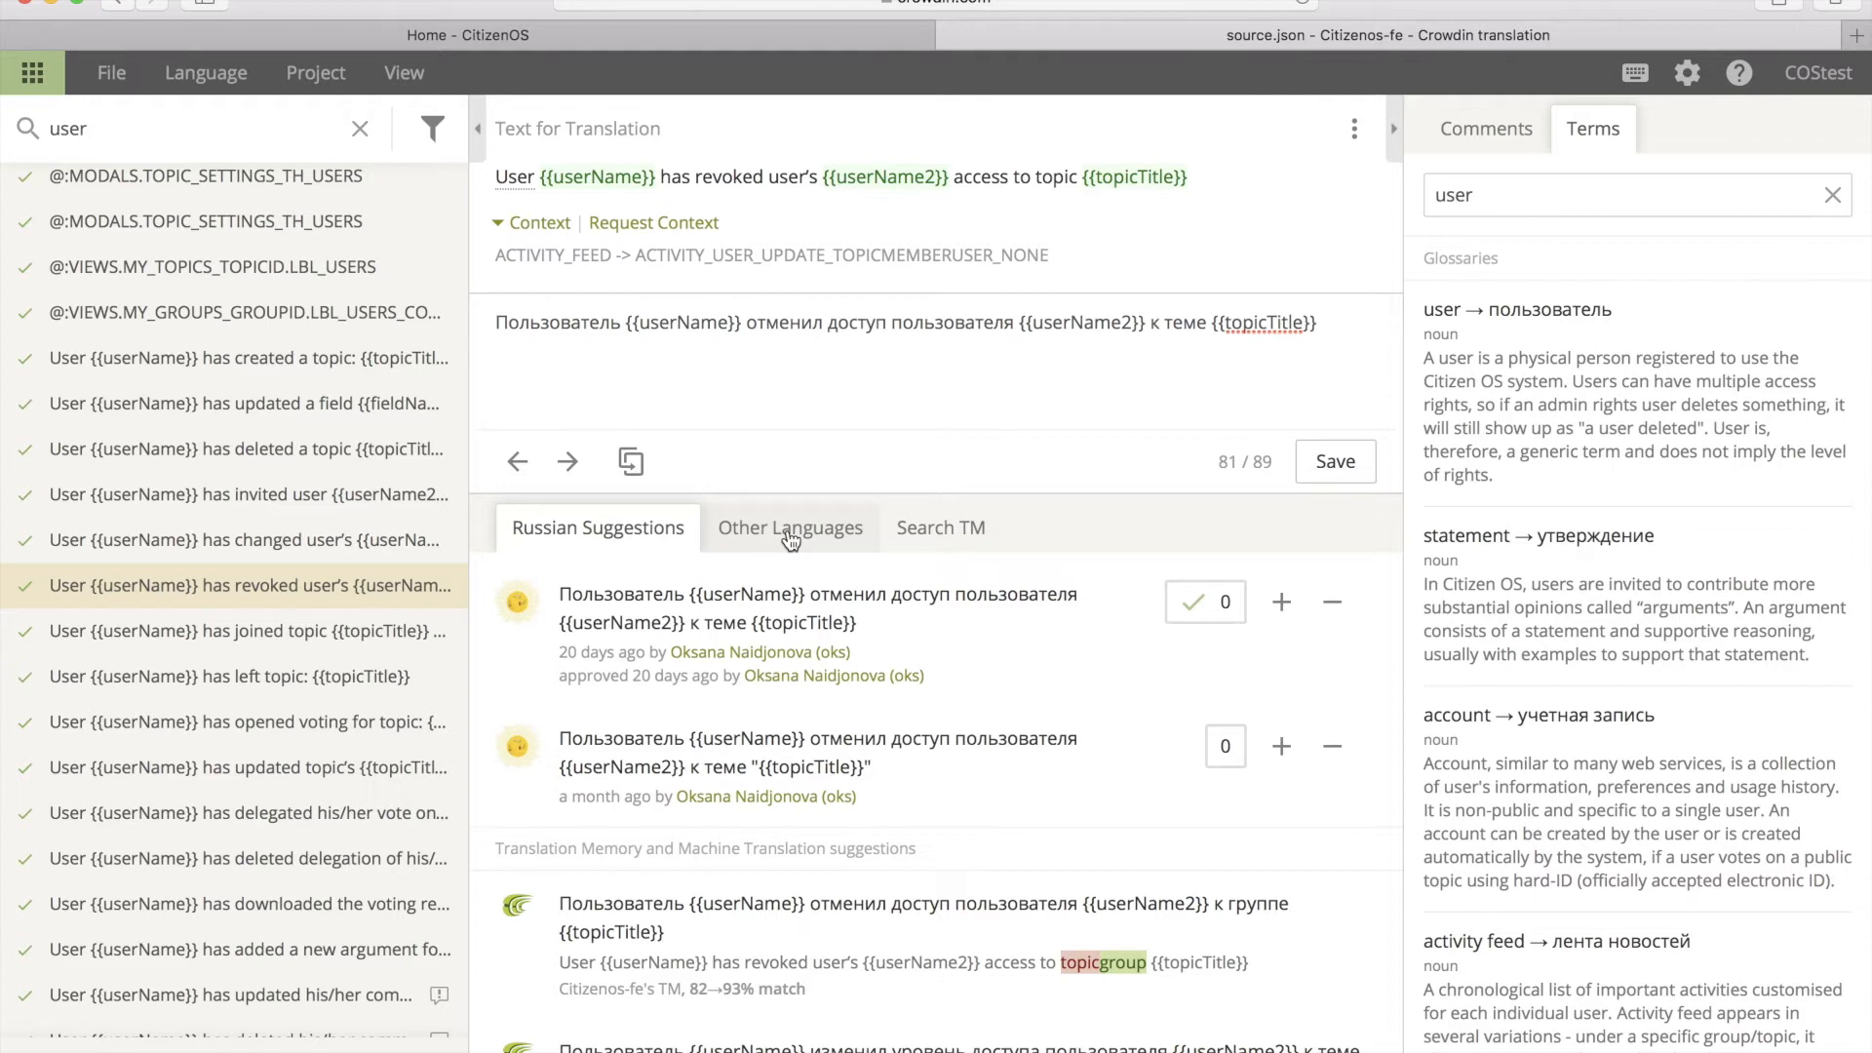
click(790, 538)
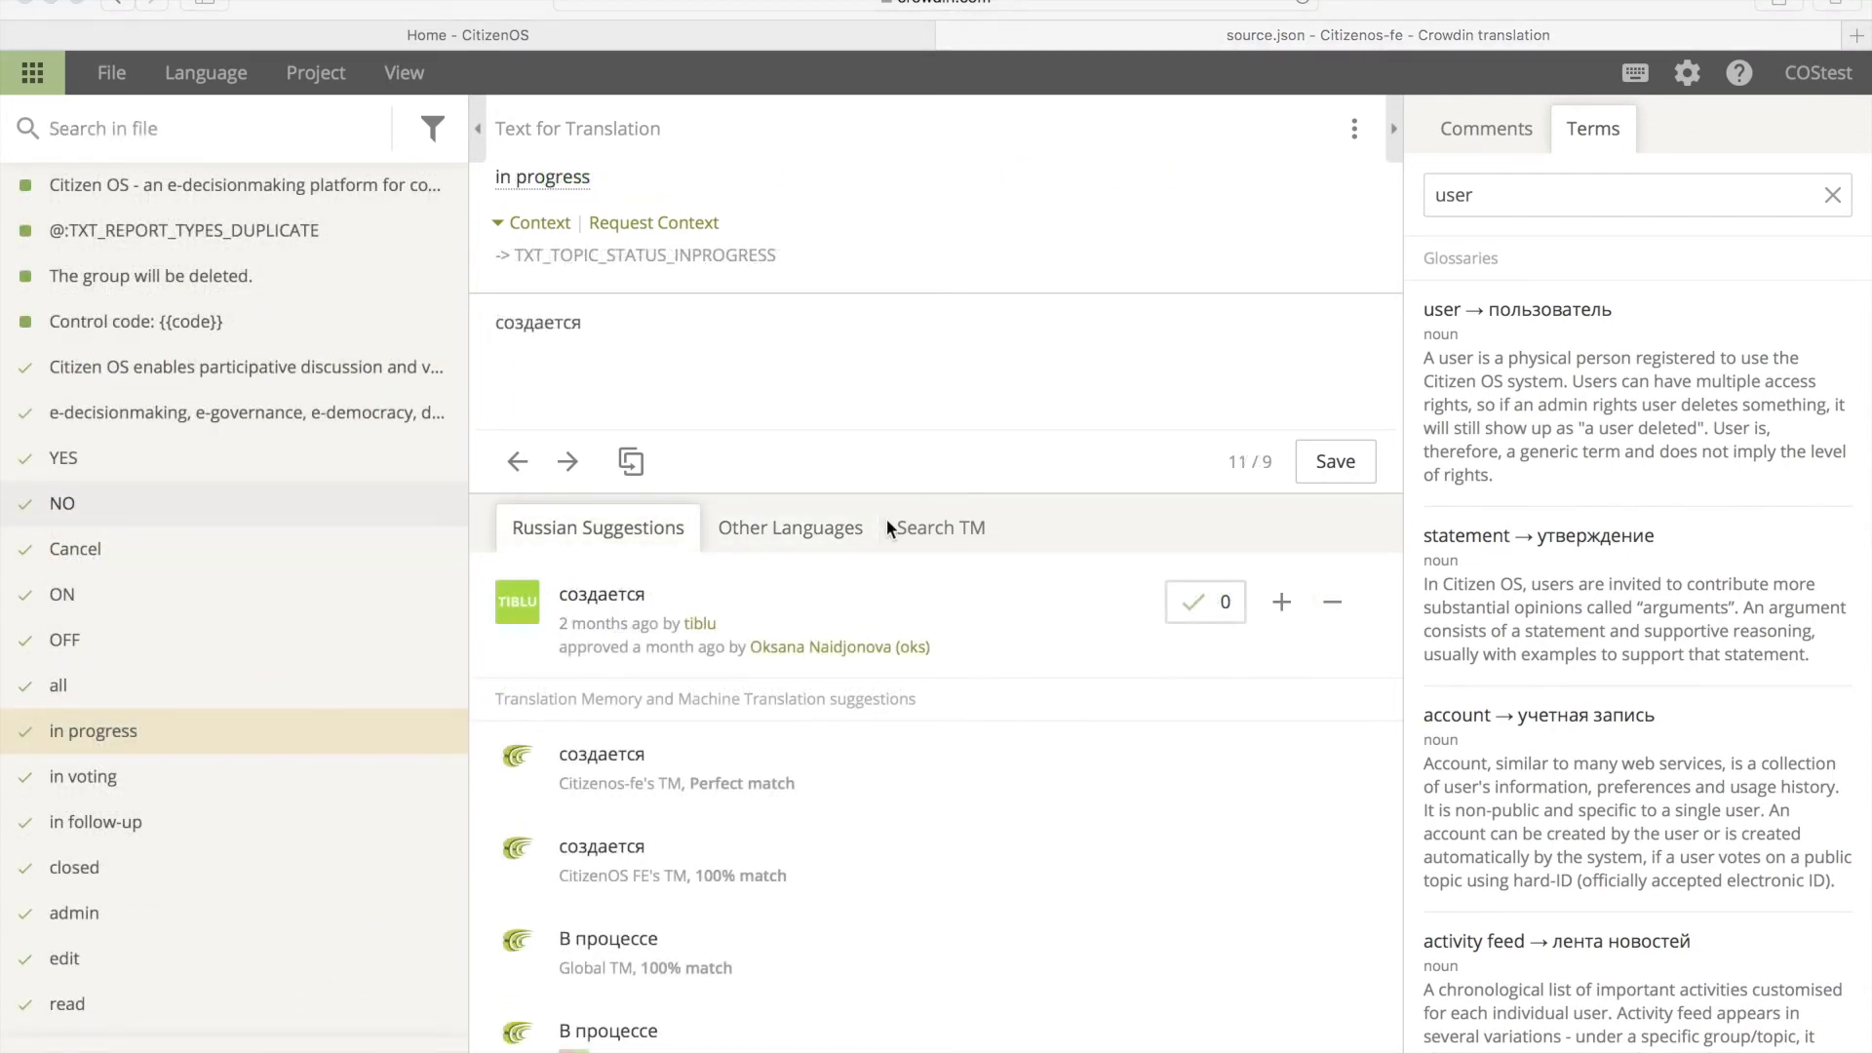
Step: Switch the editor to Voting Mode and give the Citizen OS title's Russian suggestion a +1 vote
click(414, 76)
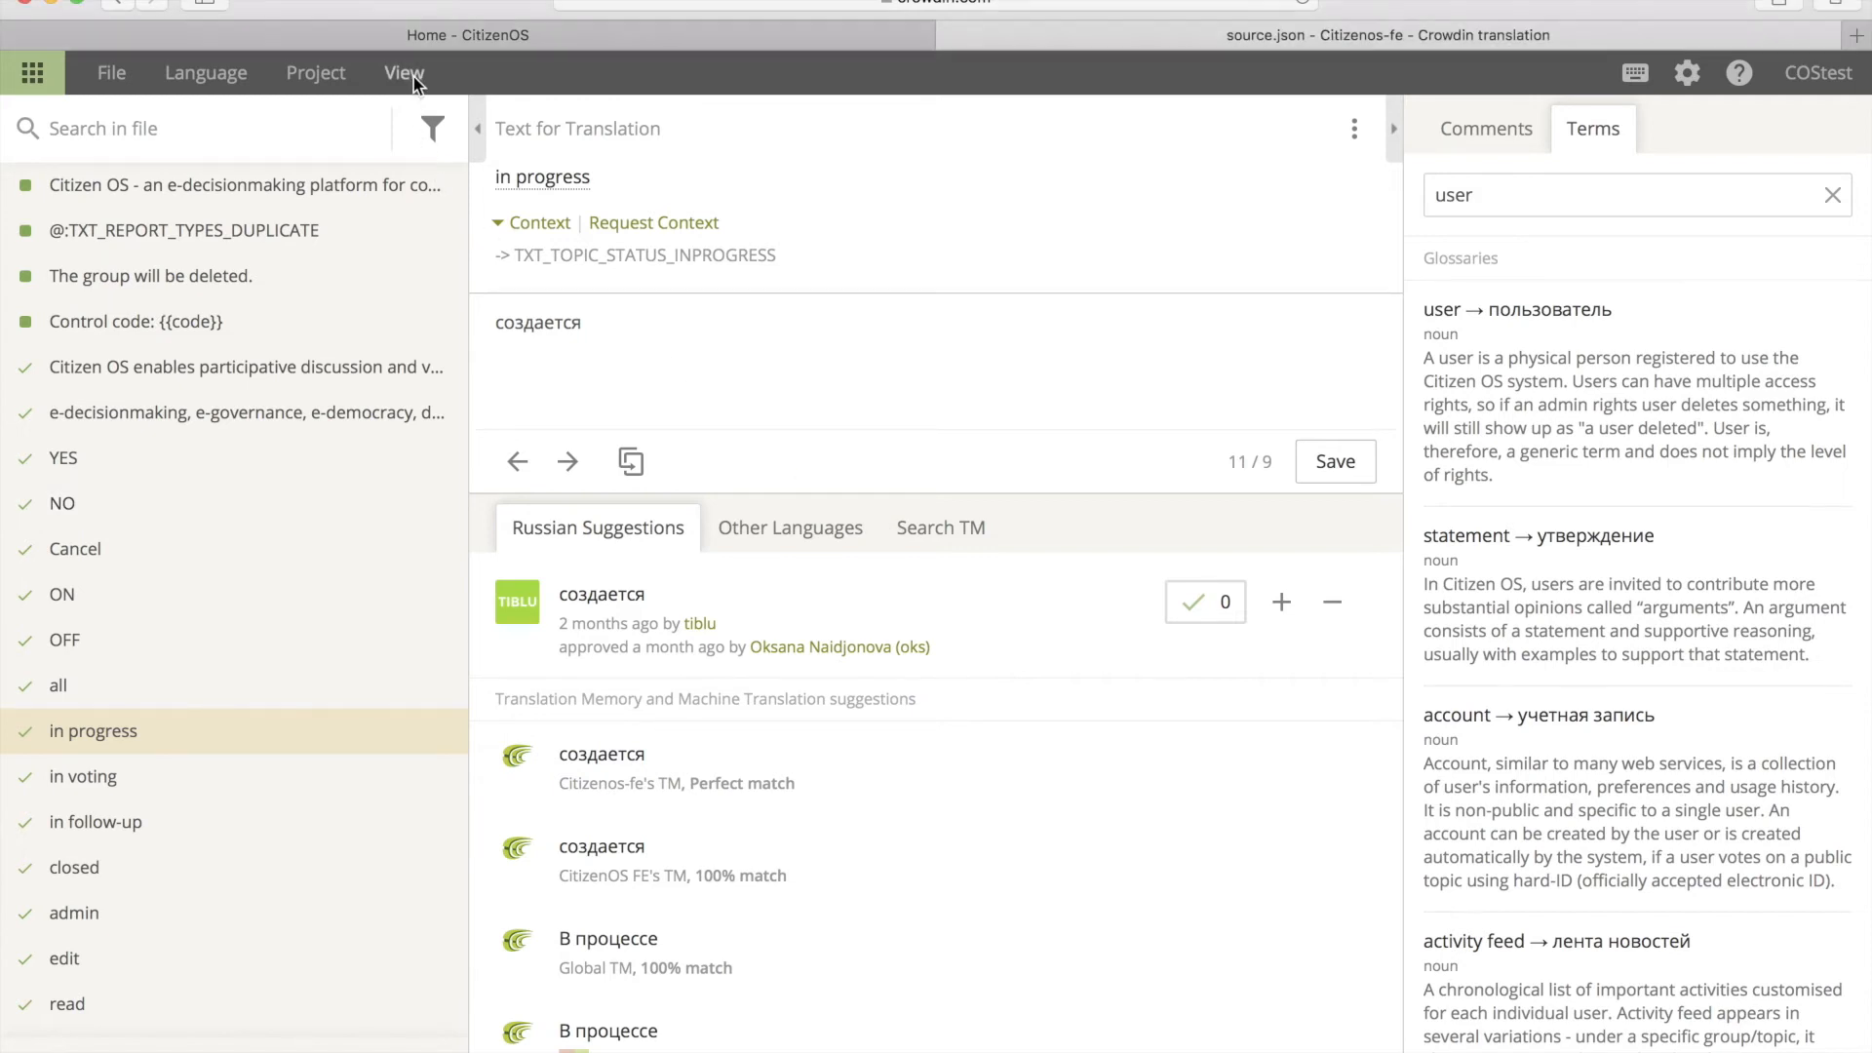
click(413, 76)
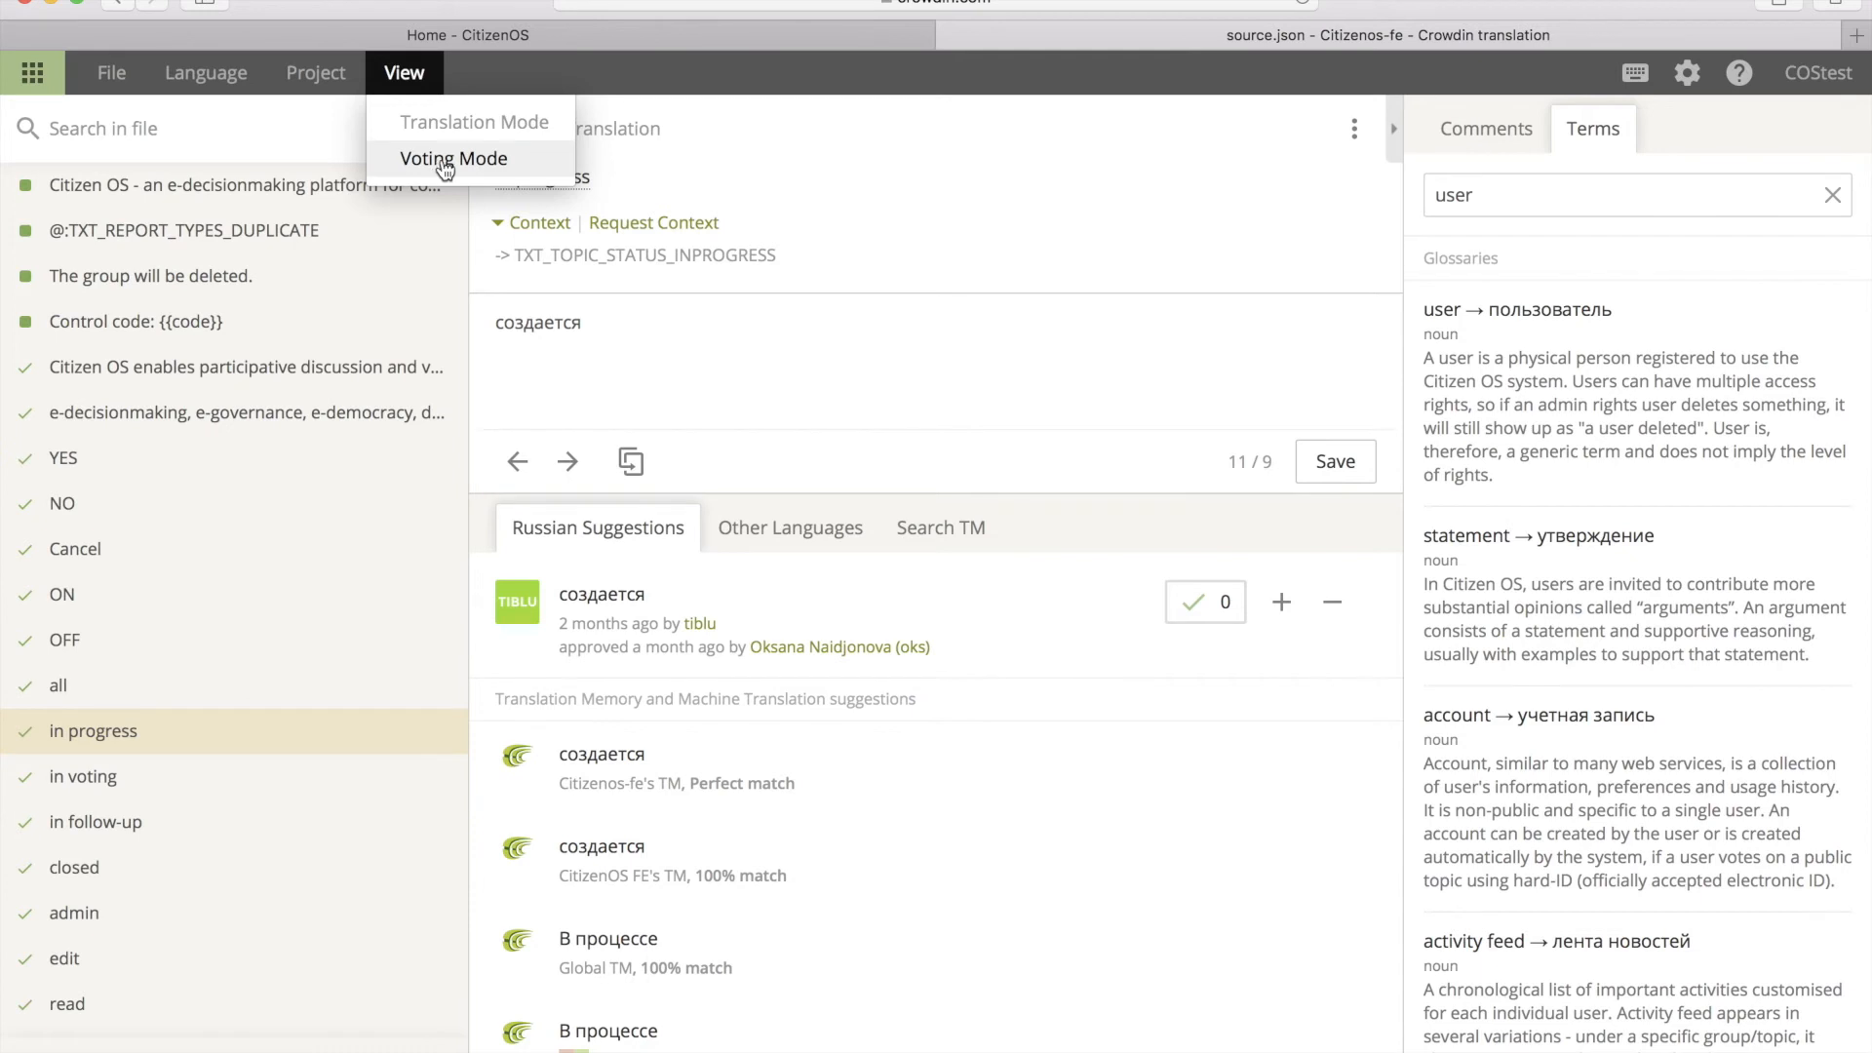
click(499, 159)
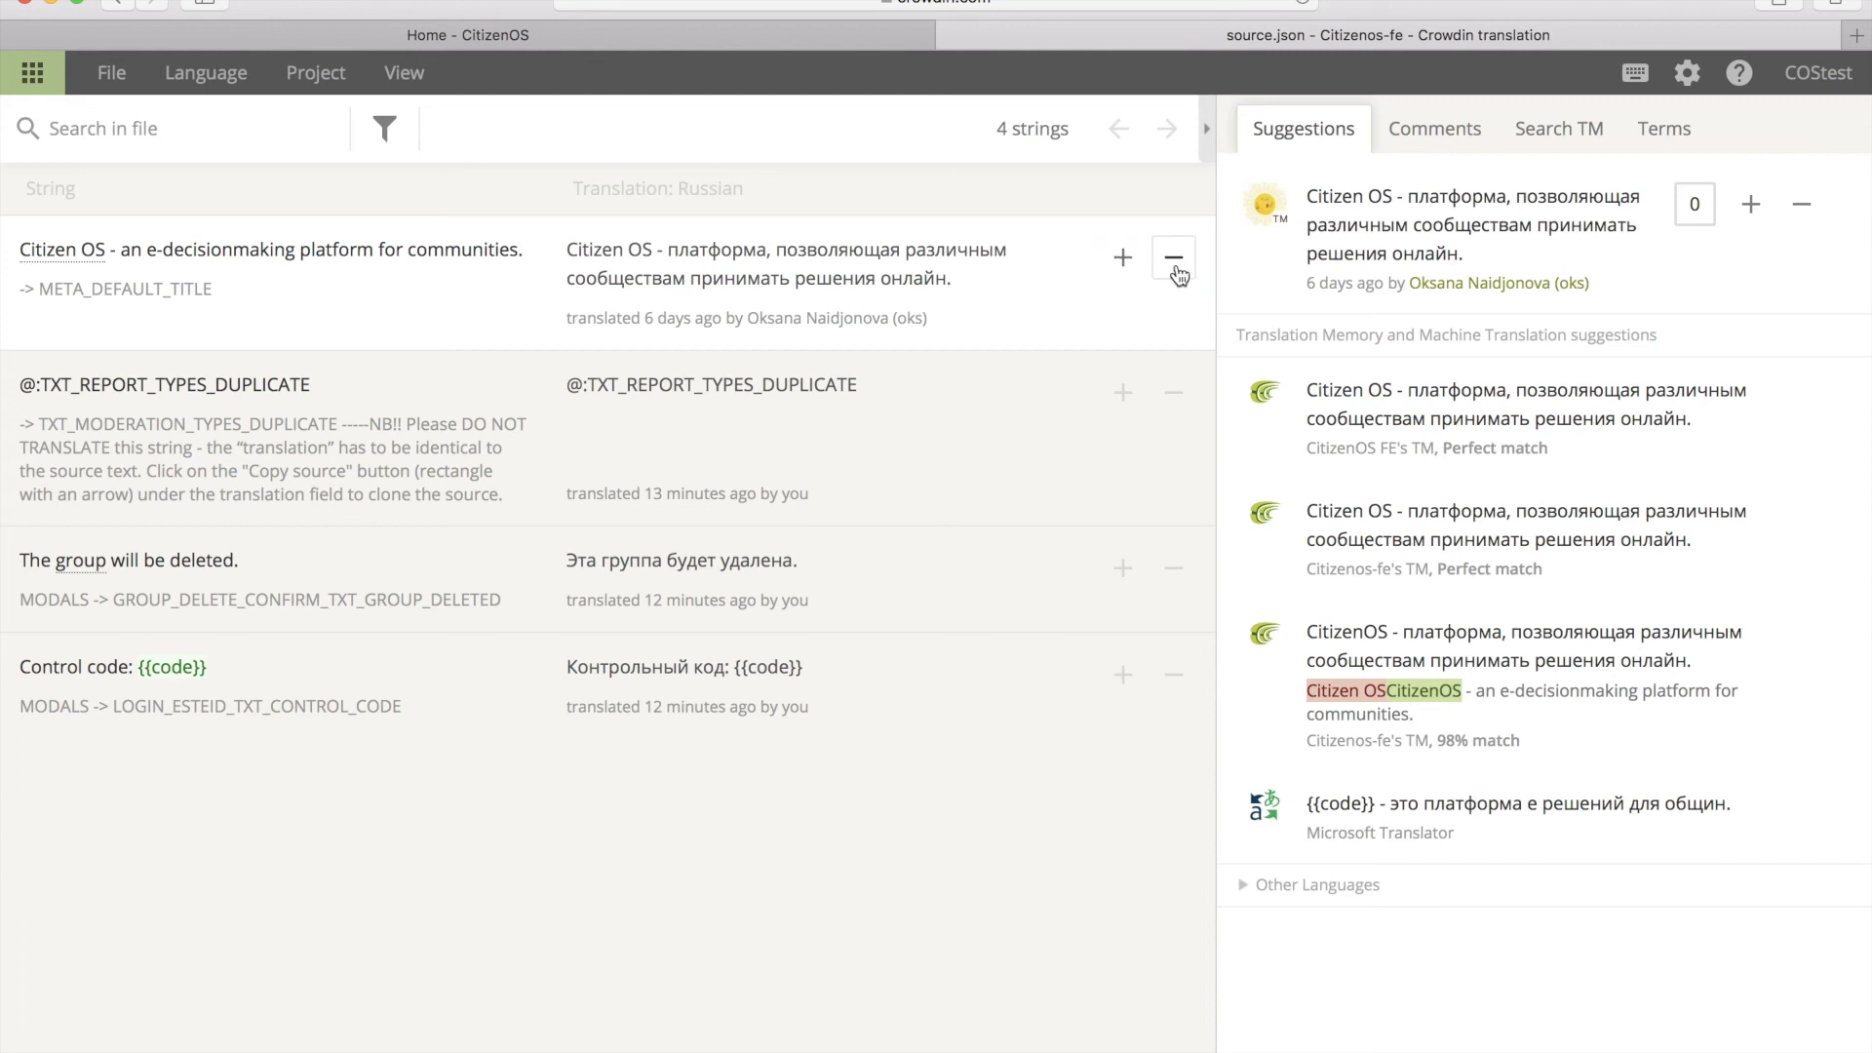
click(1123, 260)
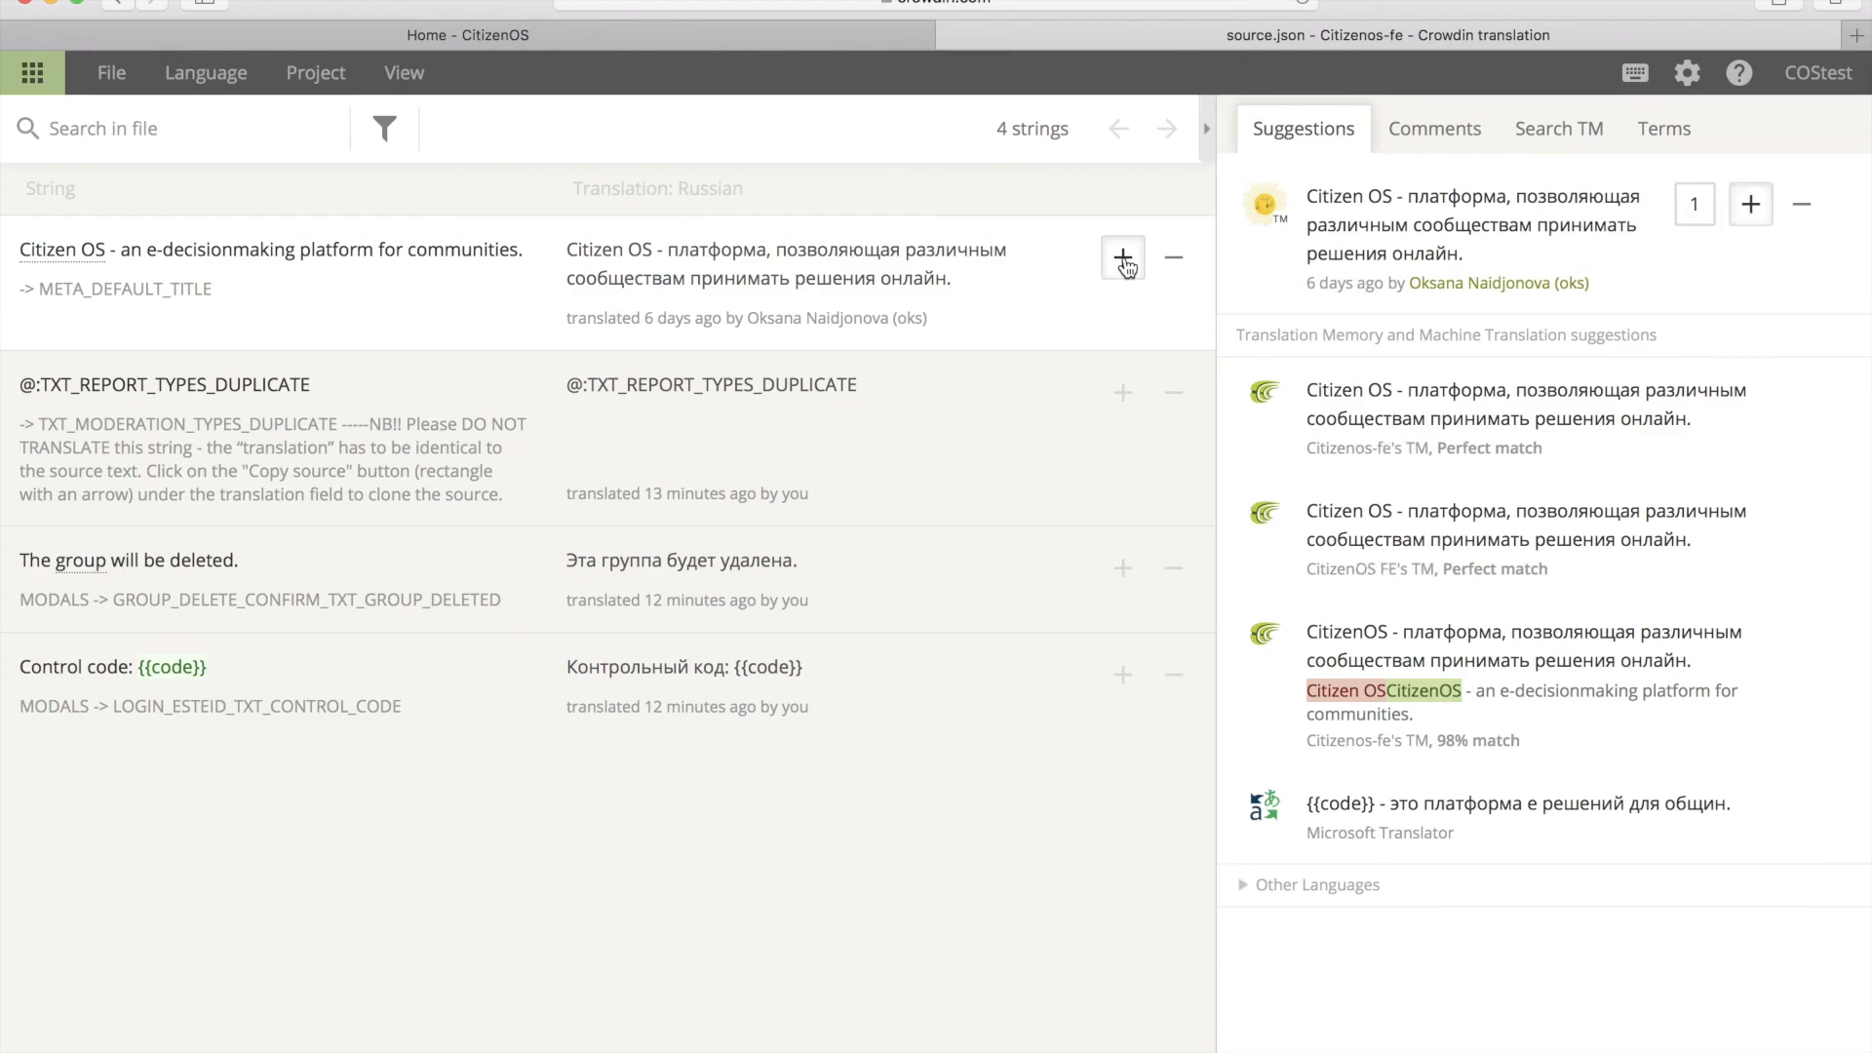